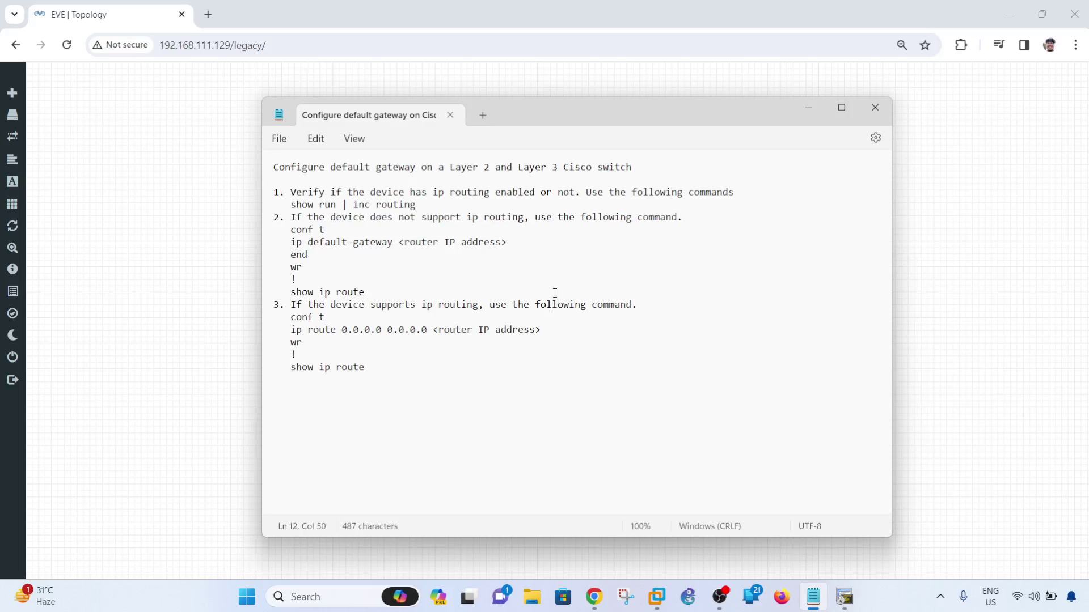
Hide the notes to reveal the Win, SW1, CORE, Edge and Internet topology on 10.10.10.0/24
click(211, 240)
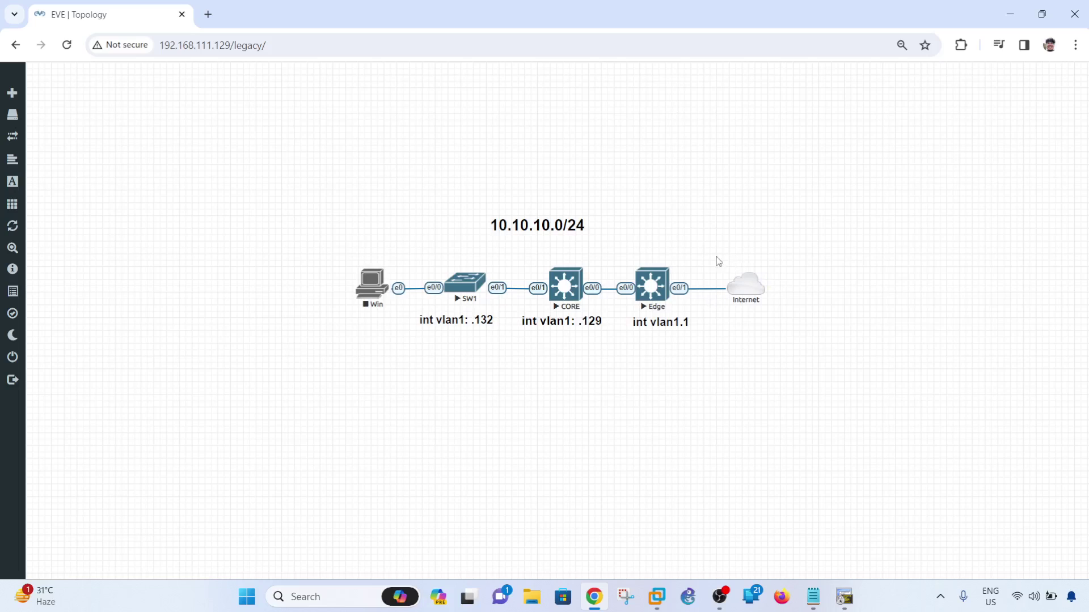
Bring the default-gateway notes back in front and move the window to the right
click(813, 598)
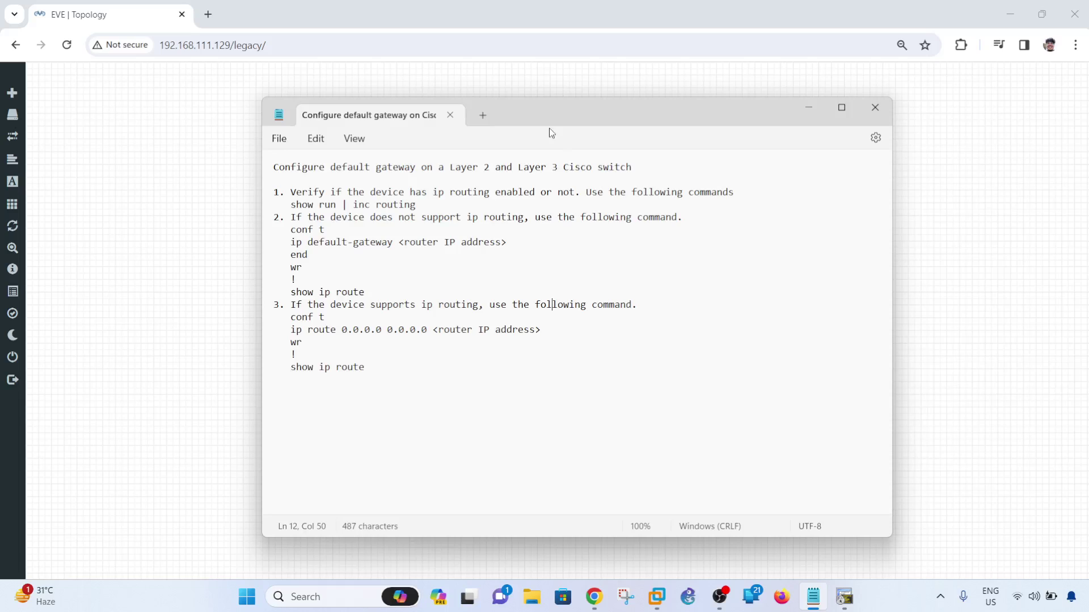
drag(553, 130, 605, 135)
drag(481, 401, 395, 315)
click(491, 281)
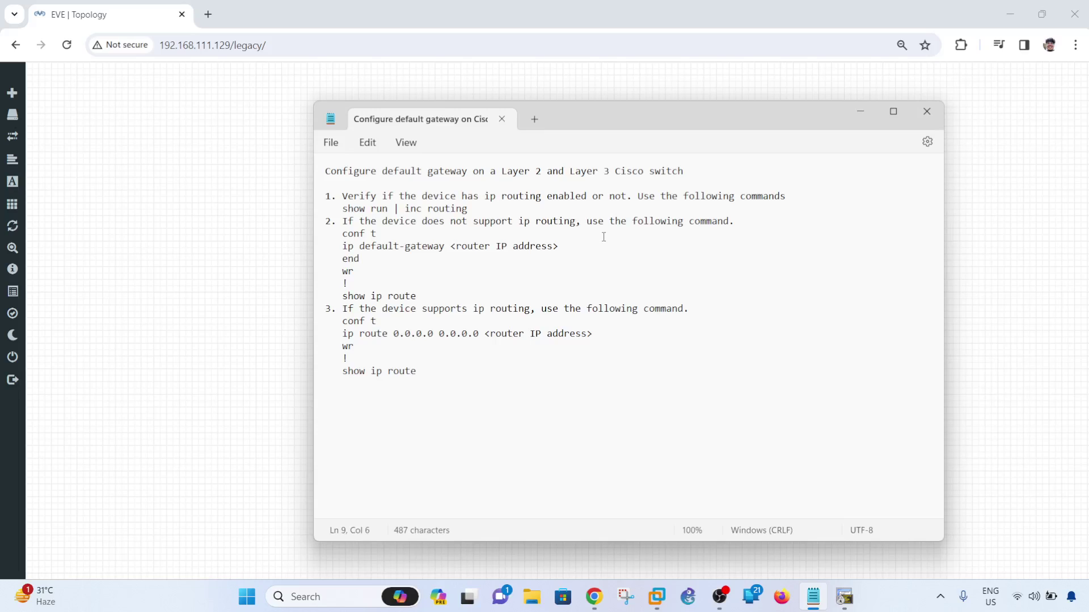
Copy the 'show run | inc routing' command from the notes
drag(467, 209, 343, 213)
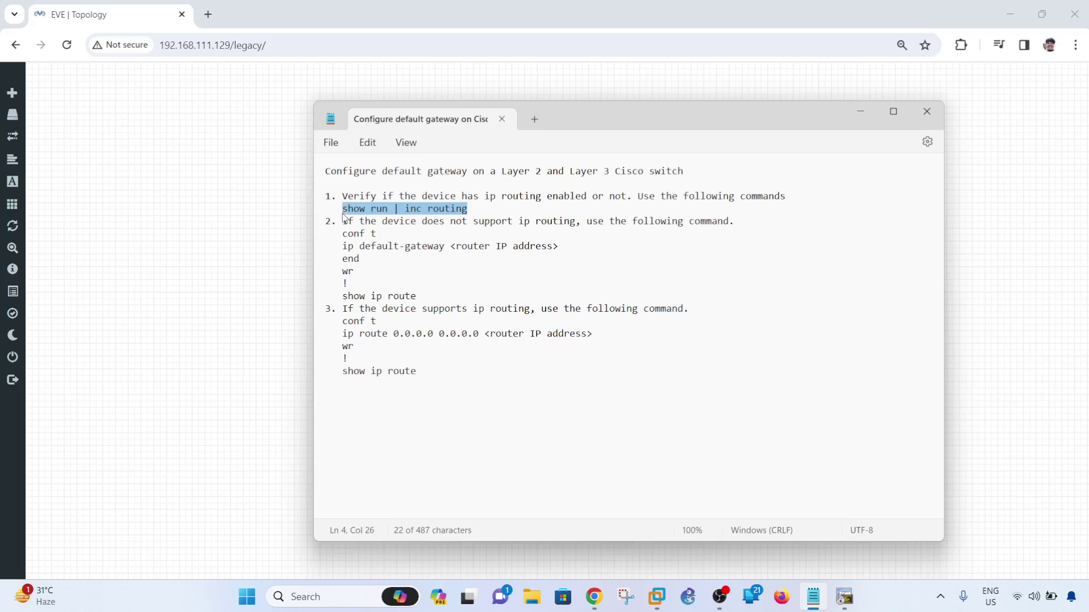
right_click(395, 214)
click(445, 288)
click(429, 208)
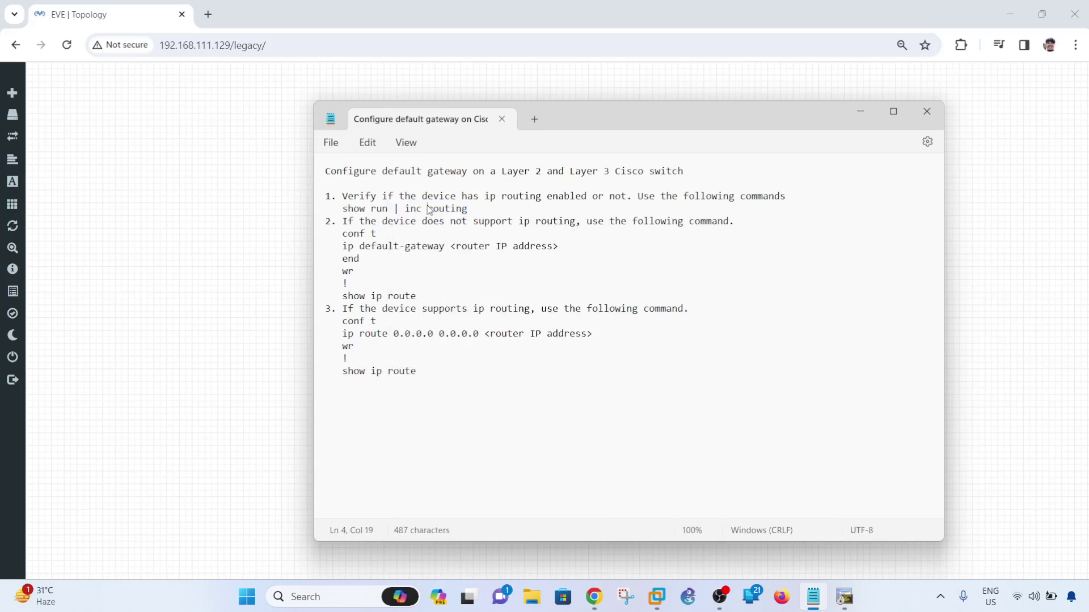
text(i)
key(BackSpace)
drag(471, 212, 348, 215)
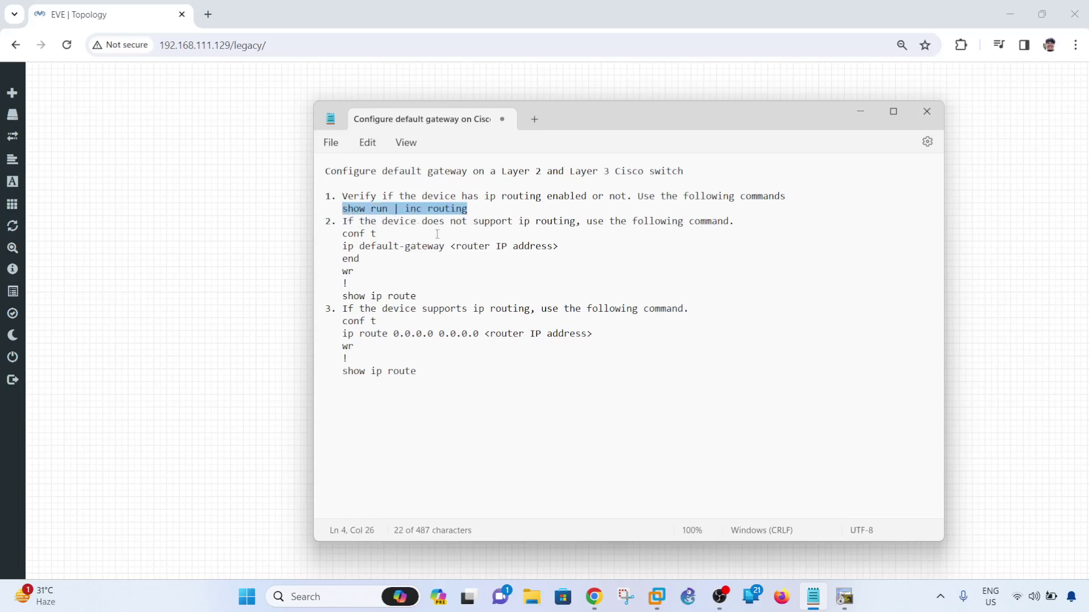
Bring SecureCRT forward on the SW1 session and shift the window right
click(217, 361)
click(844, 596)
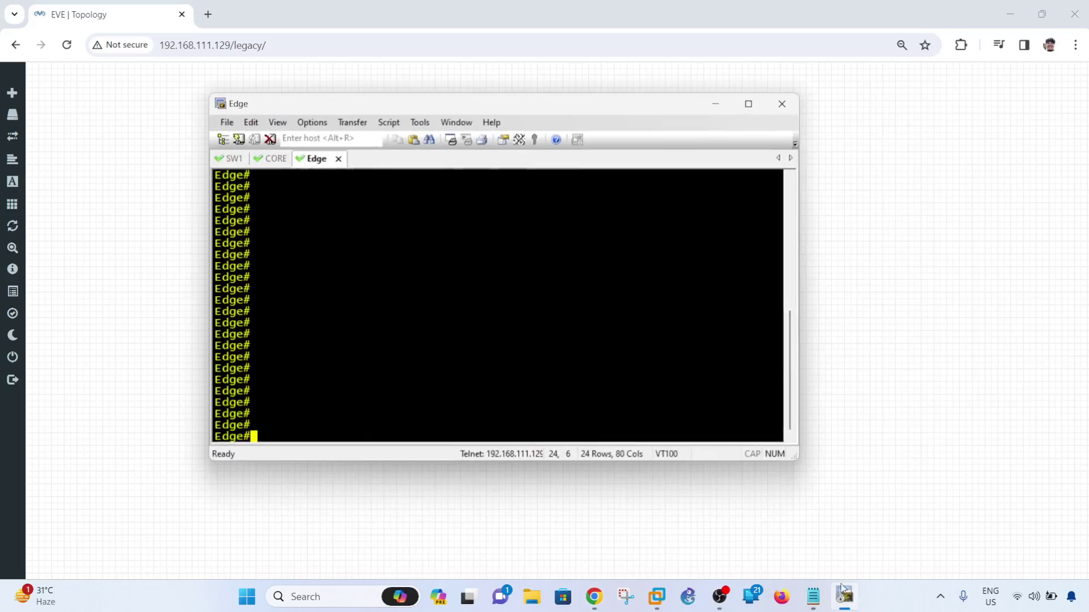
drag(473, 107, 601, 104)
click(361, 158)
drag(495, 105, 603, 107)
click(951, 106)
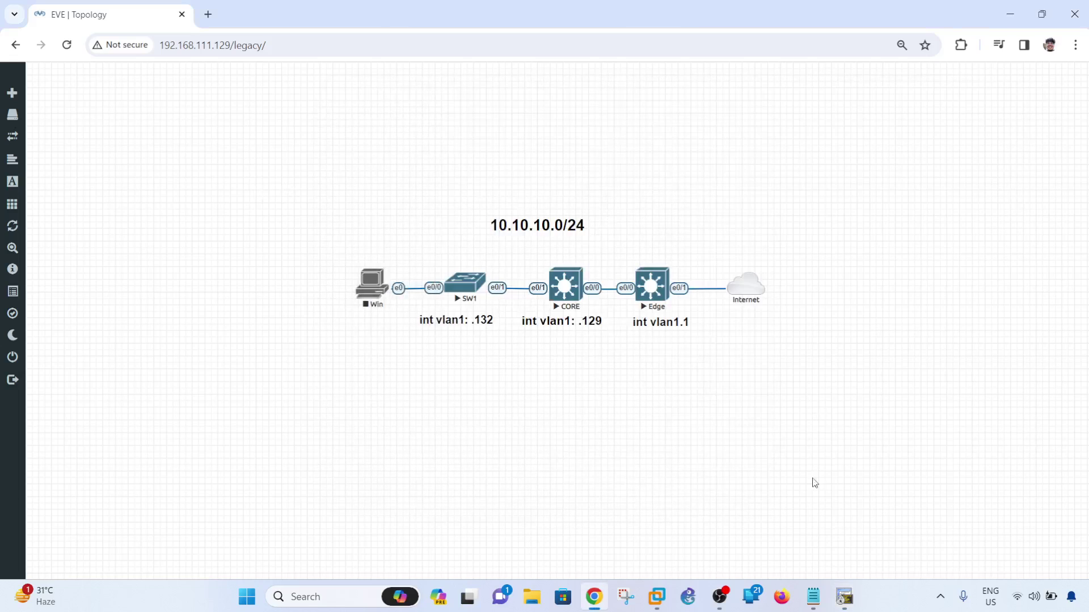
click(844, 597)
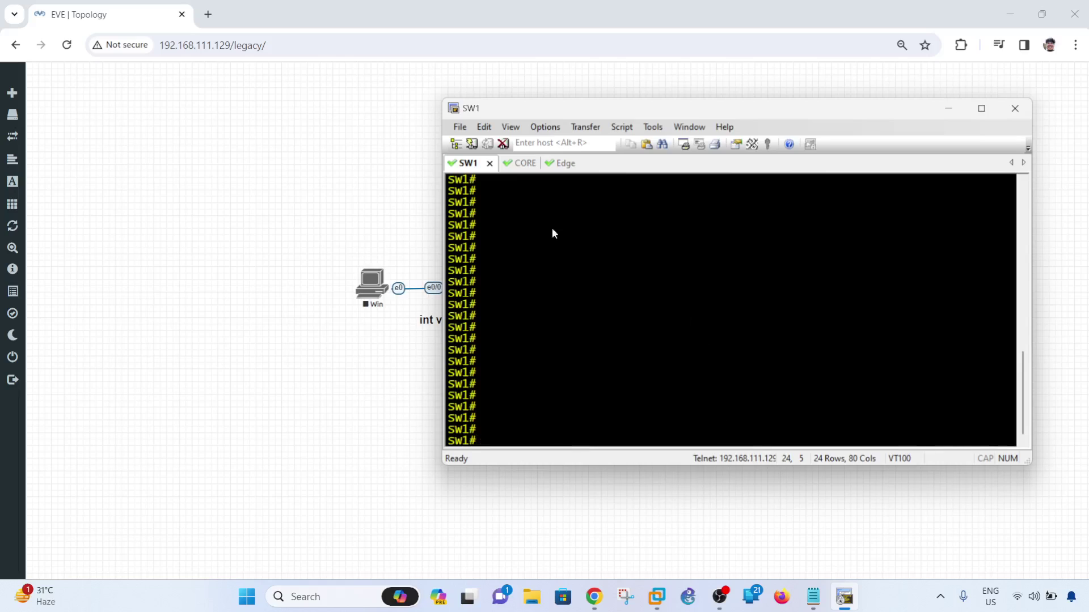
On SW1 run 'show run | inc routing' and 'show ip route', showing no ip routing and no gateway
text(show run | inc routing)
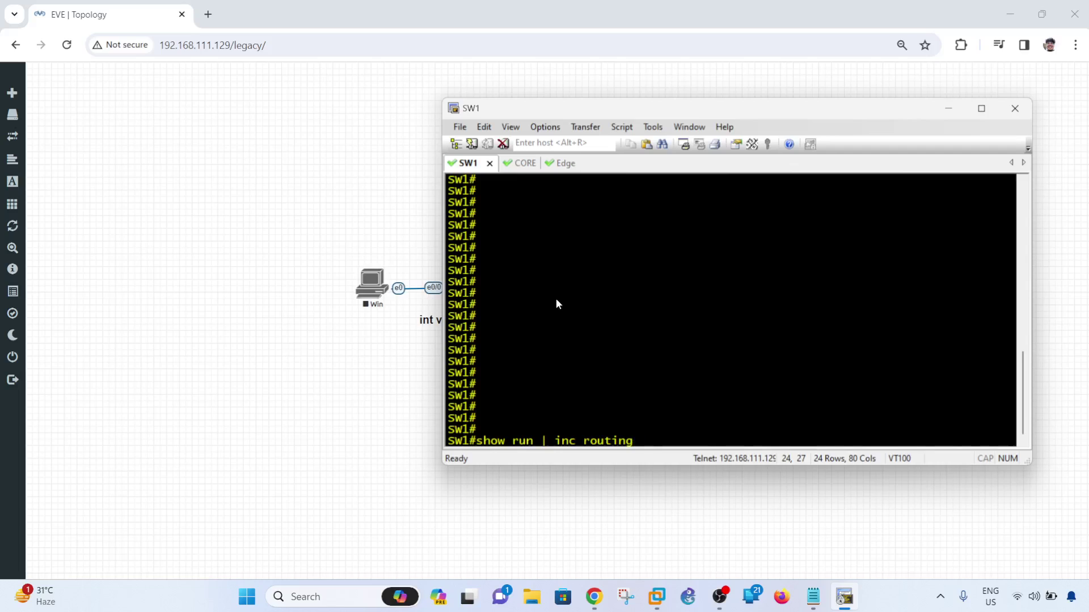
key(Return)
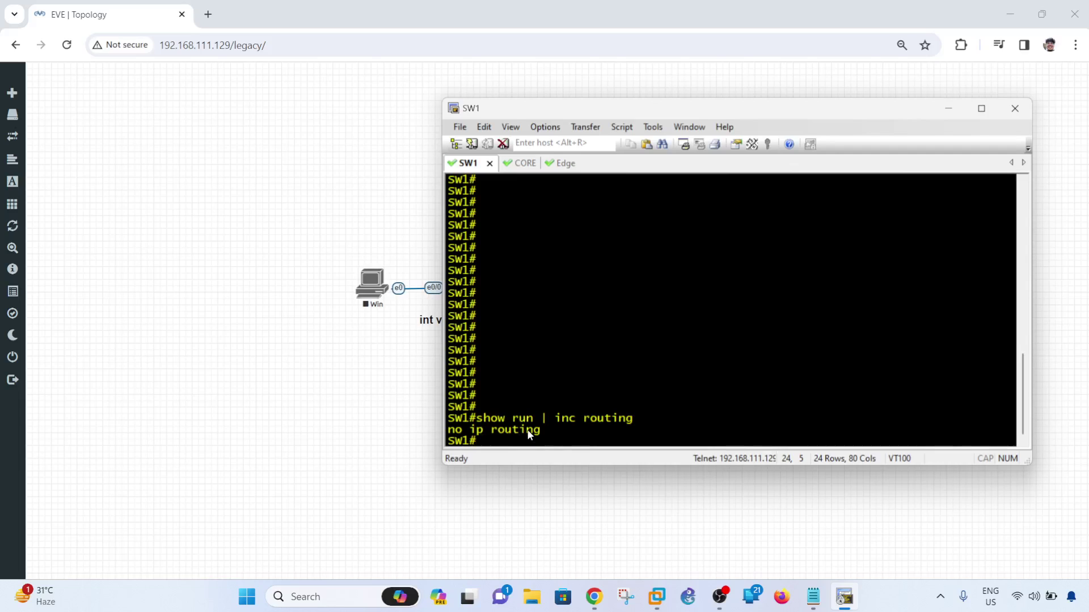
drag(540, 431, 471, 431)
click(510, 444)
text(show ip route)
key(Return)
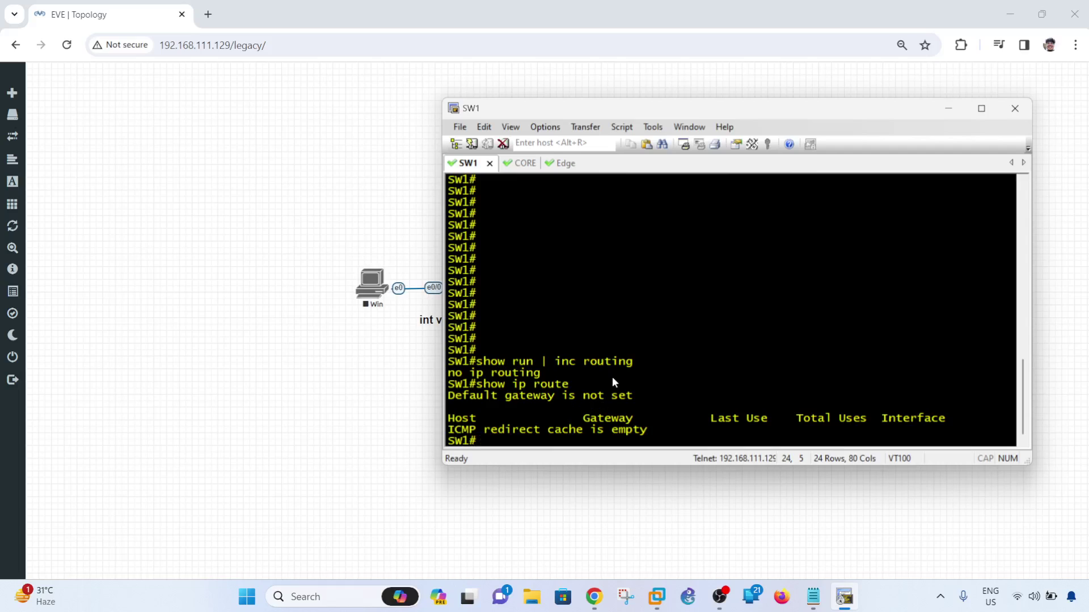
drag(570, 386, 478, 389)
Paste 'show ip route' on a new line under 'show run | inc routing' in step 1 of the notes
click(813, 596)
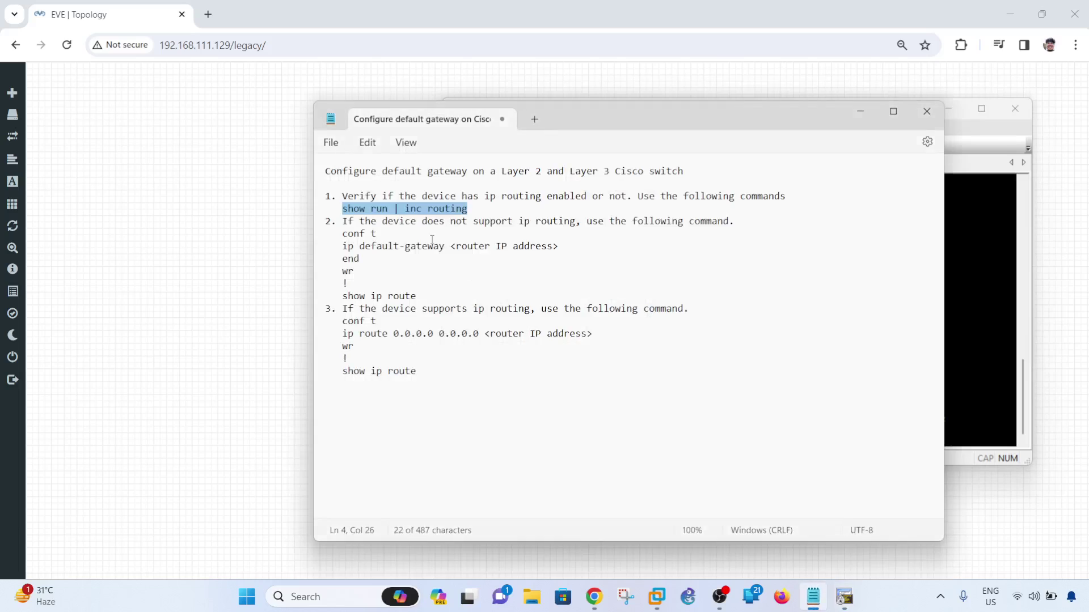
click(505, 215)
key(Return)
key(ctrl+v)
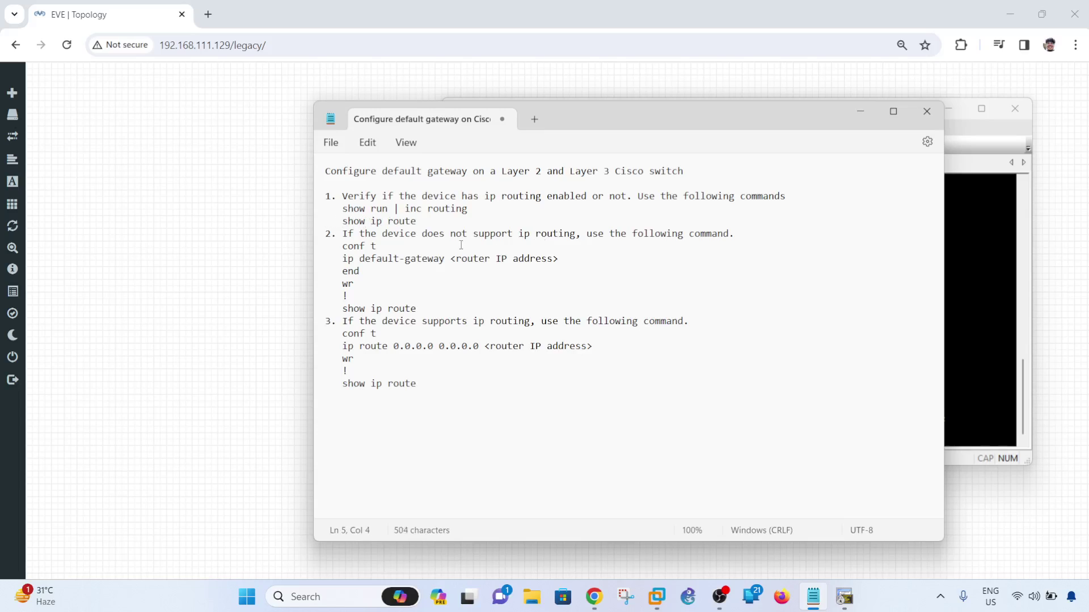
drag(477, 209, 343, 209)
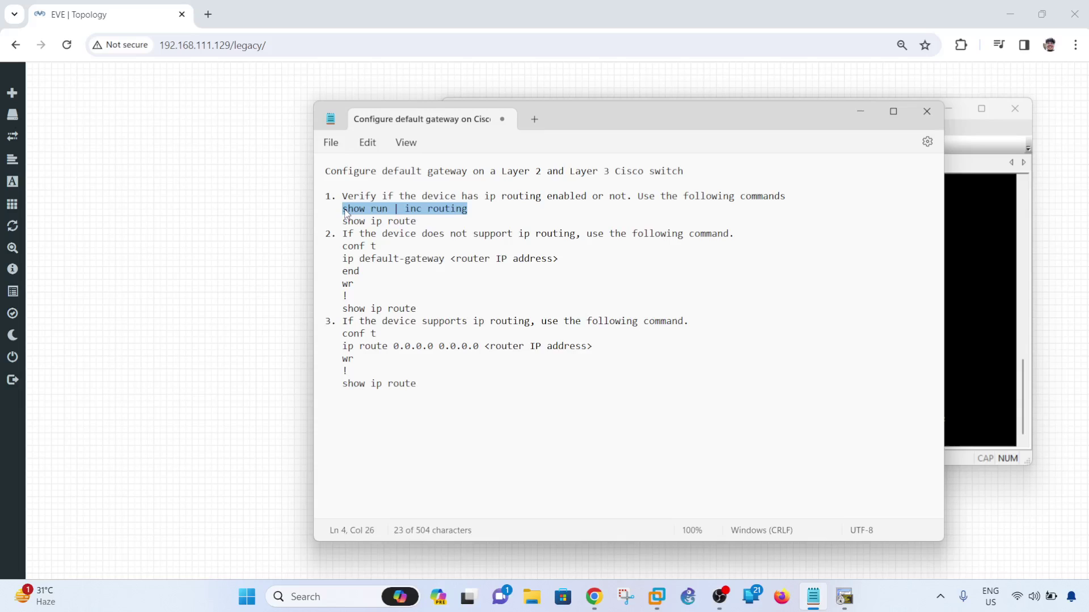
click(251, 246)
click(844, 596)
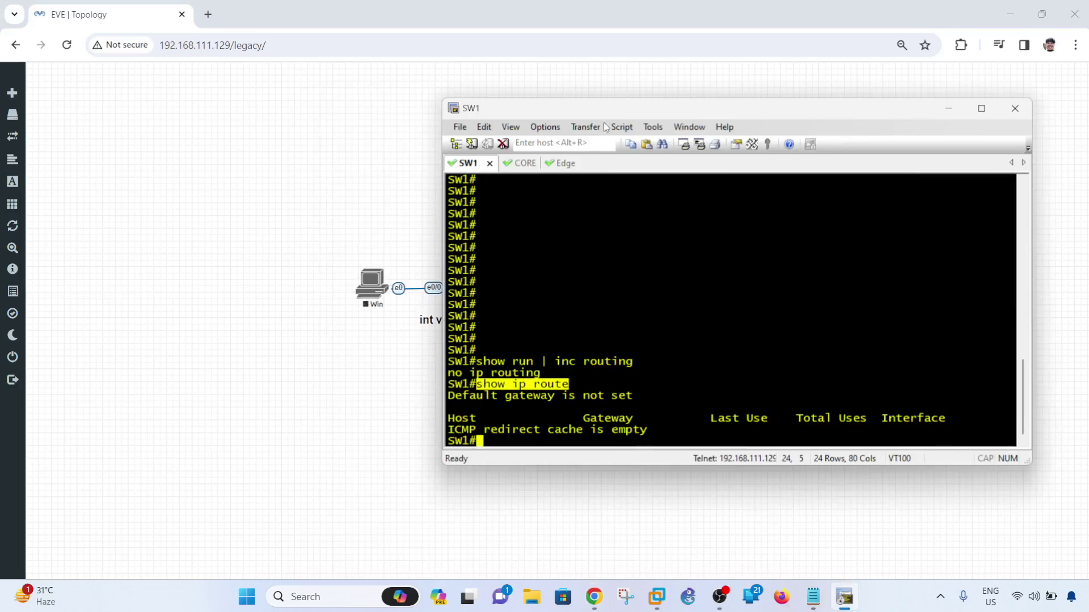
Reposition the SecureCRT window and look through the SW1, CORE and Edge sessions
click(519, 166)
drag(546, 118, 532, 351)
click(452, 395)
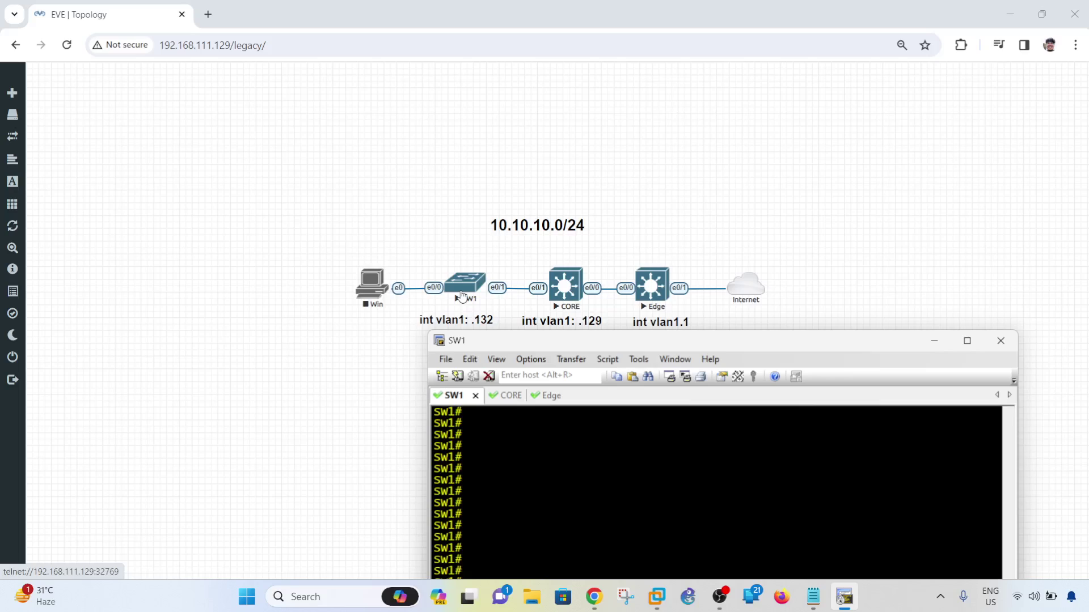
click(510, 397)
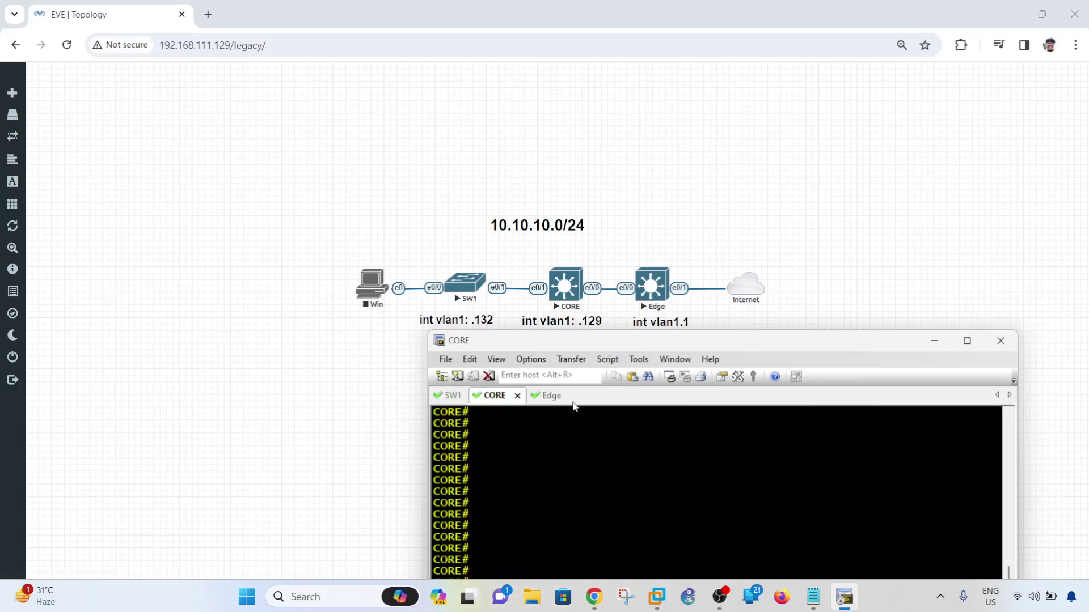
click(548, 398)
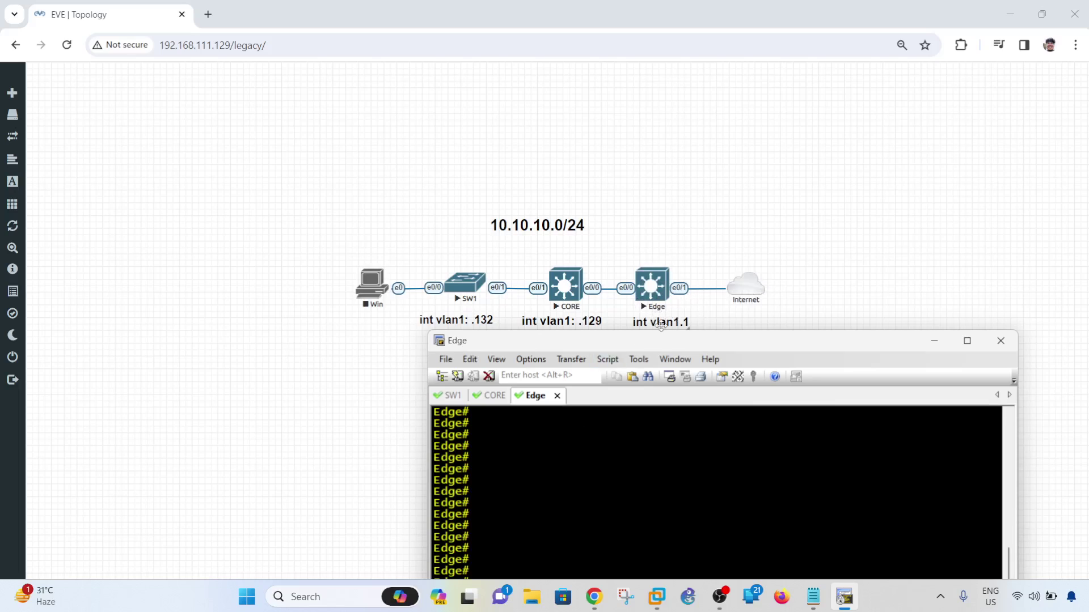
drag(658, 344, 623, 179)
Copy 'show run | inc routing' from SW1 and paste it at the CORE prompt
click(451, 229)
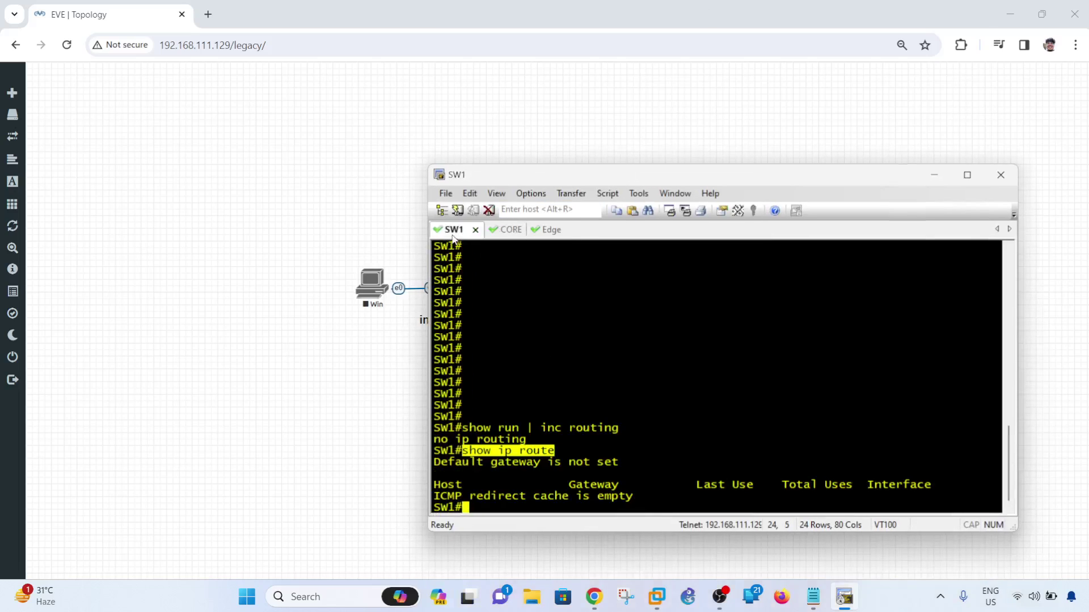
drag(618, 431, 462, 435)
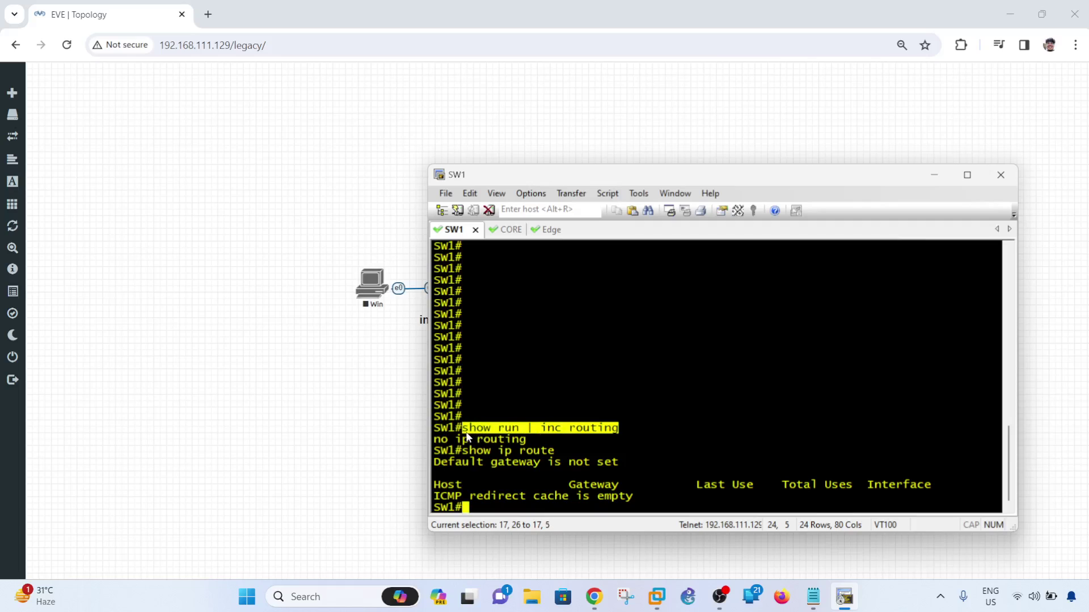
click(508, 229)
right_click(590, 359)
Run the routing check on CORE, then configure 'no ip routing' and exit config mode
key(Return)
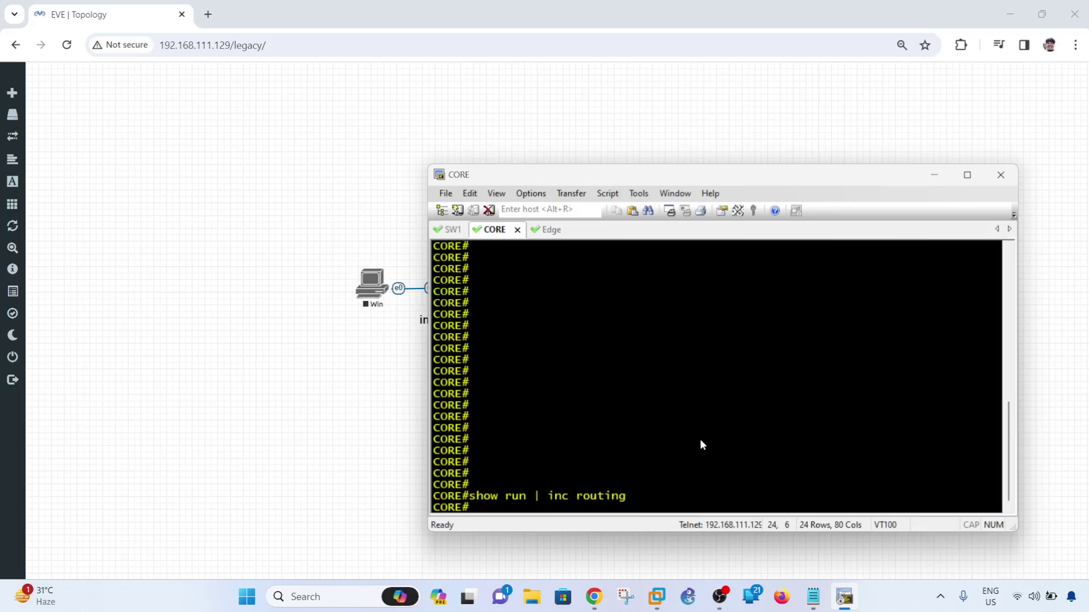
text(conf t)
key(Return)
text(ip )
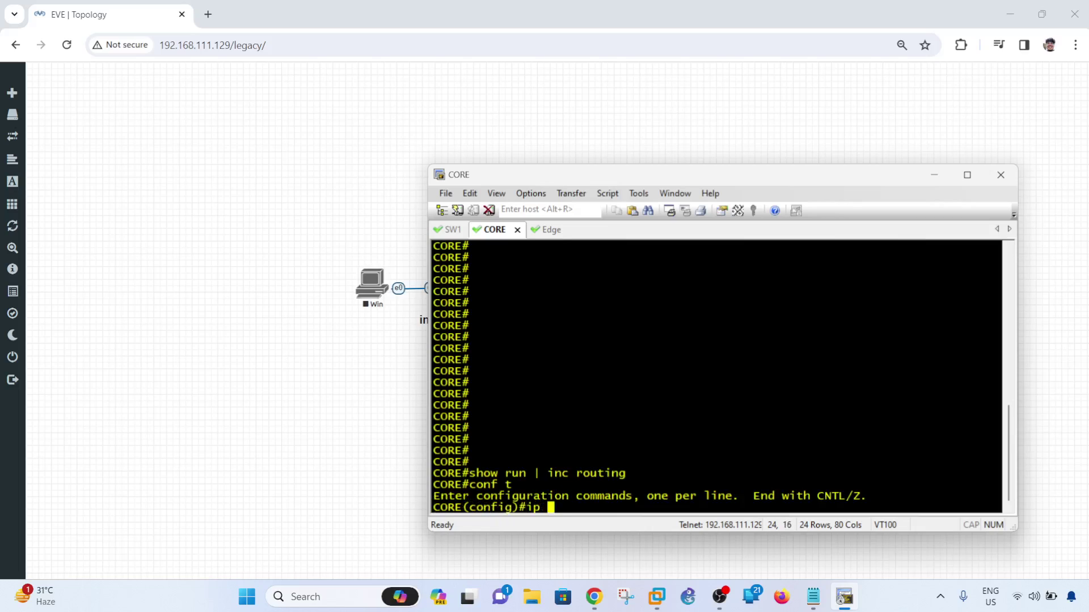
text(routing)
key(Left)
key(Left)
key(Left)
key(Left)
key(Left)
key(Left)
key(Left)
key(Left)
key(Left)
key(Left)
text(no)
key(Return)
text(end)
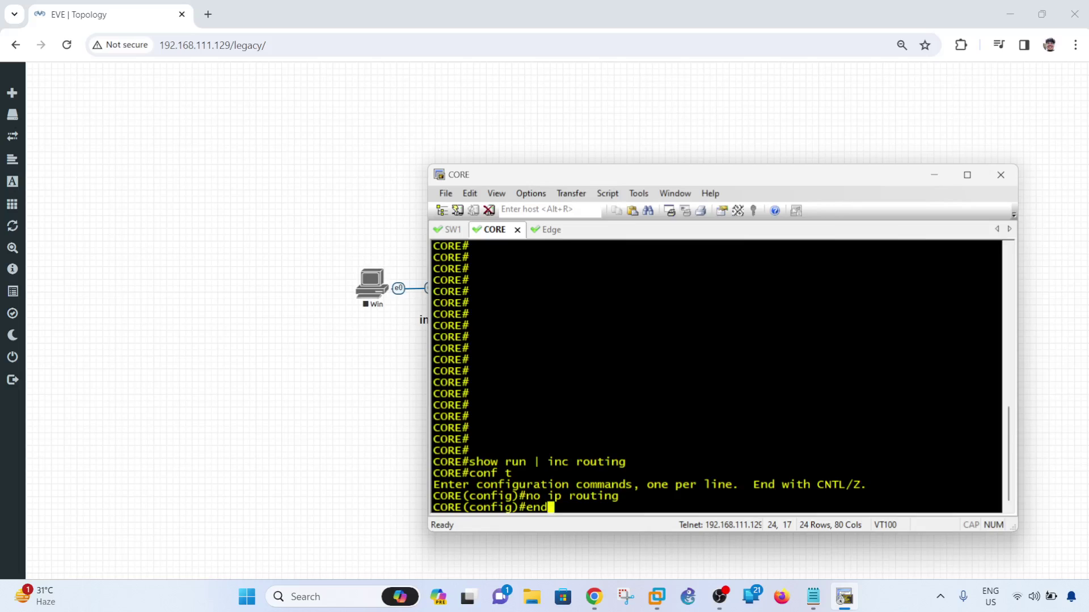
key(Return)
Rerun 'show run | inc routing' to confirm, then type 'ip routing' at a new config prompt
text(conf t)
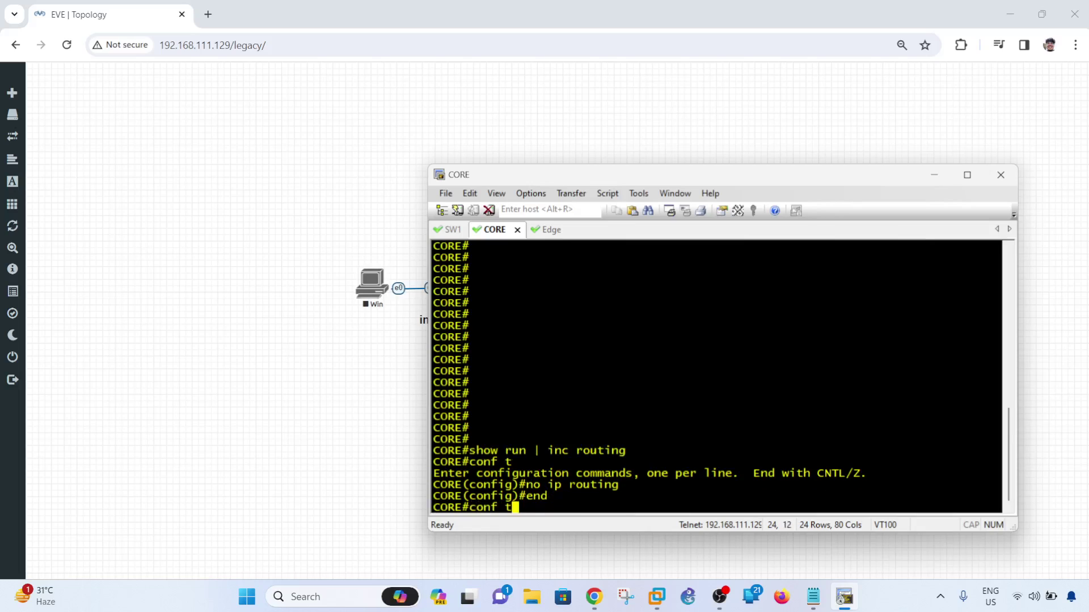
key(Up)
key(Up)
key(Return)
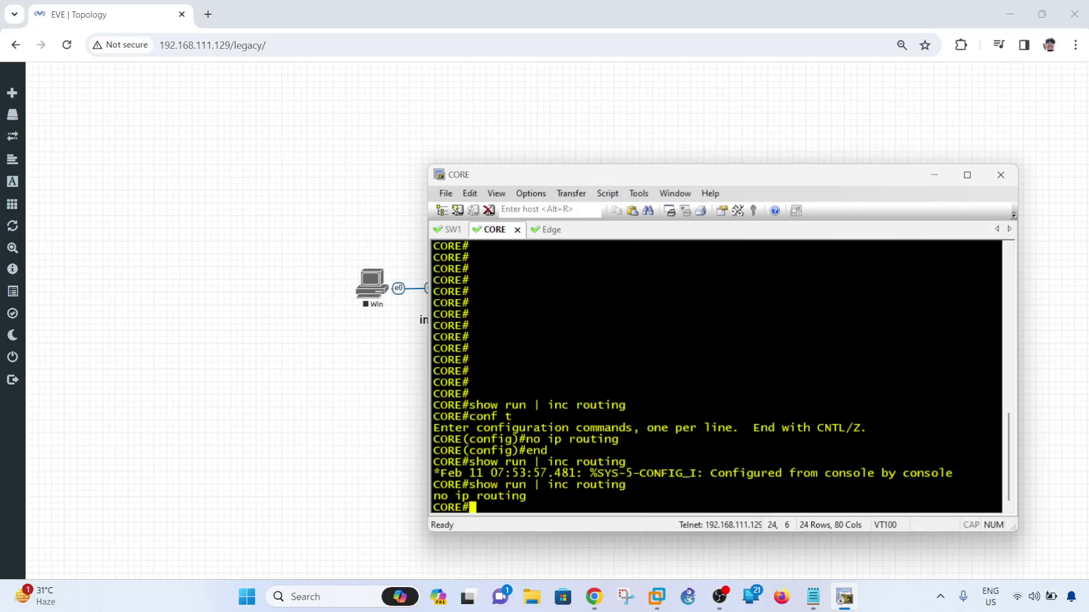
text(conf t)
key(Return)
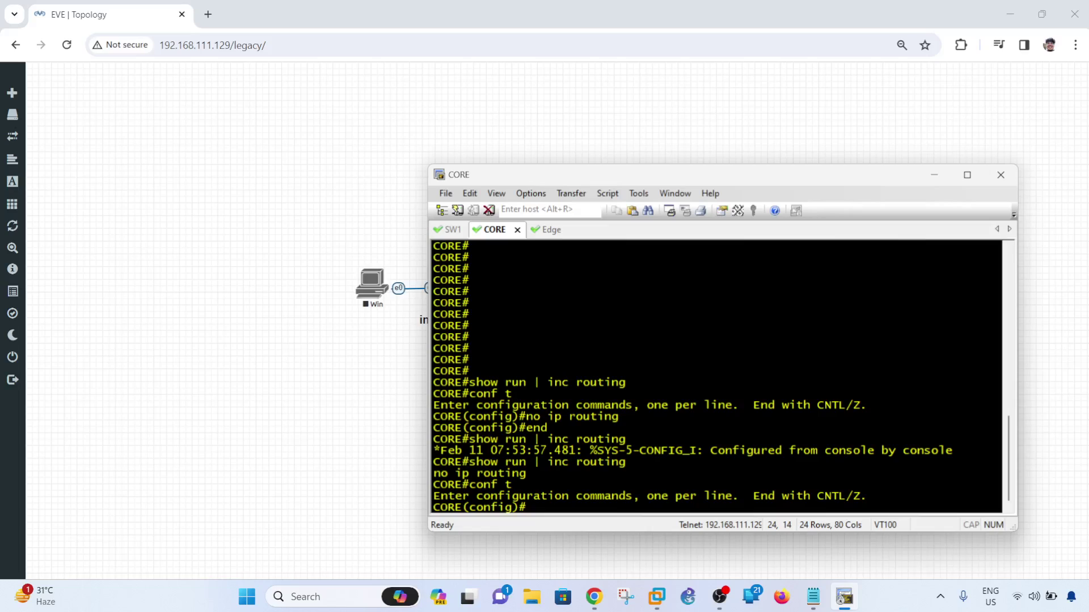
text(ip roting)
text(uting)
click(215, 265)
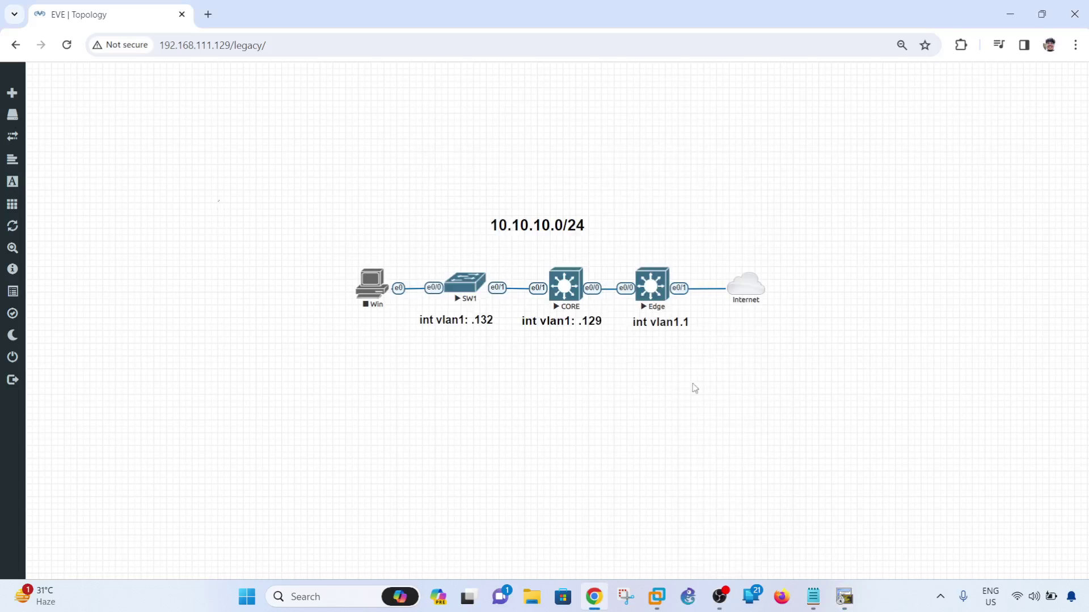
Submit the pending 'ip routing' command to re-enable routing on CORE
key(alt+Tab)
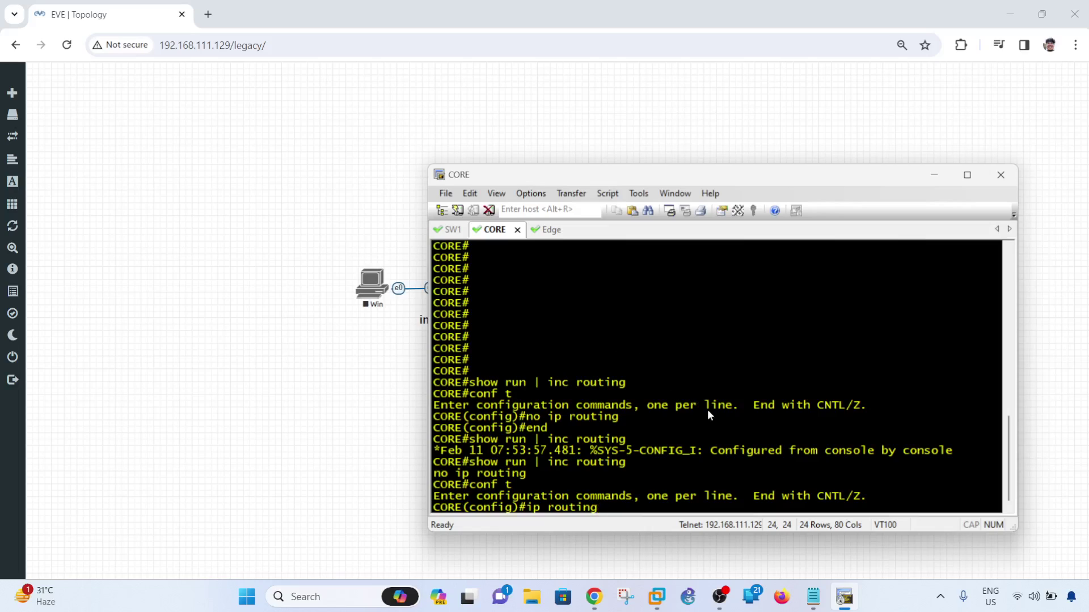
key(Return)
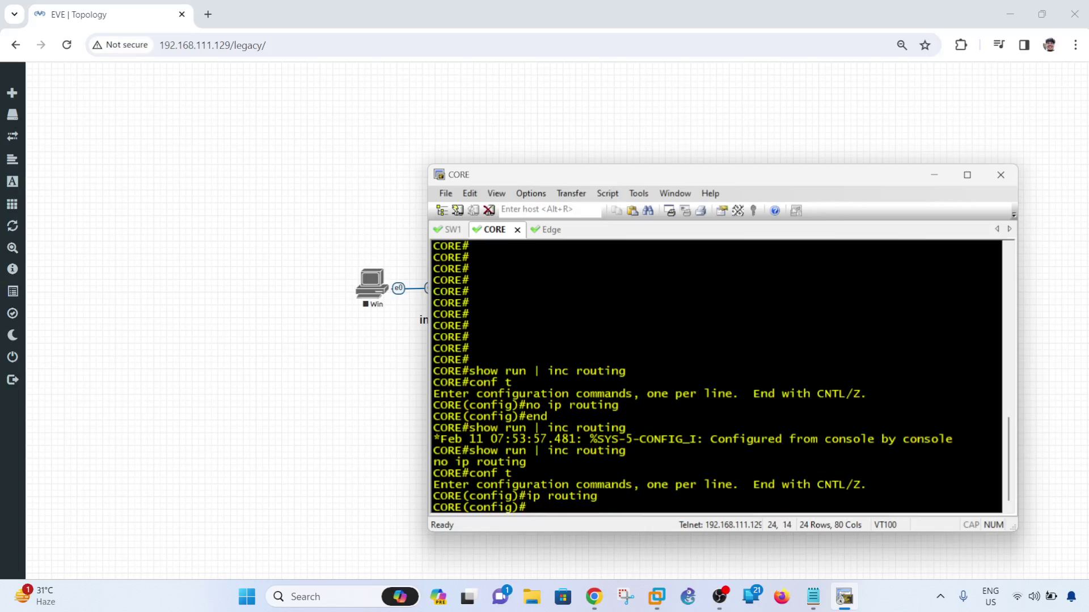
triple_click(551, 500)
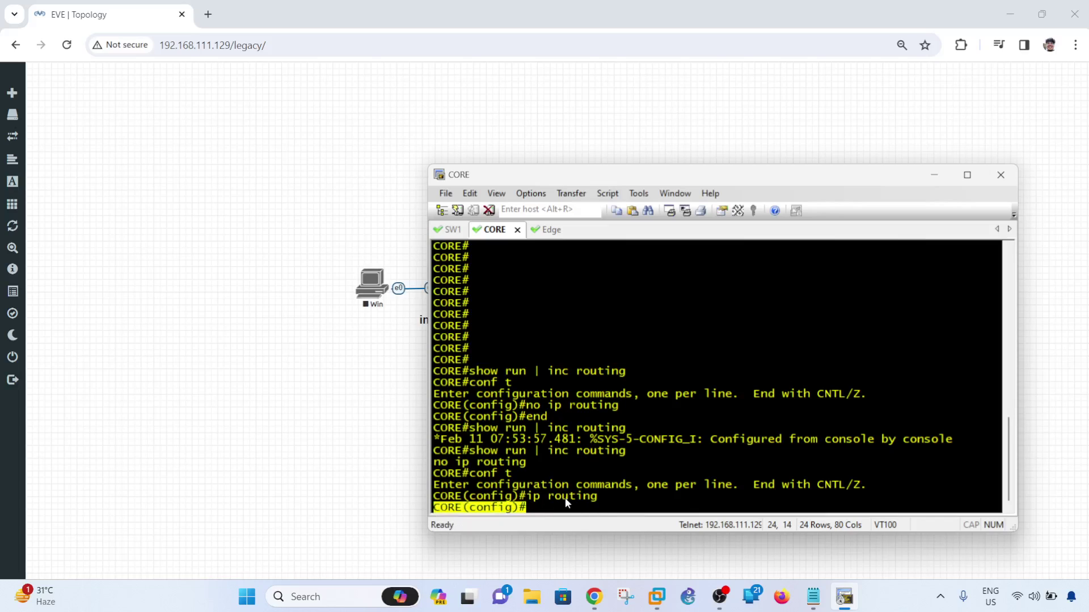
click(604, 493)
drag(604, 494, 527, 497)
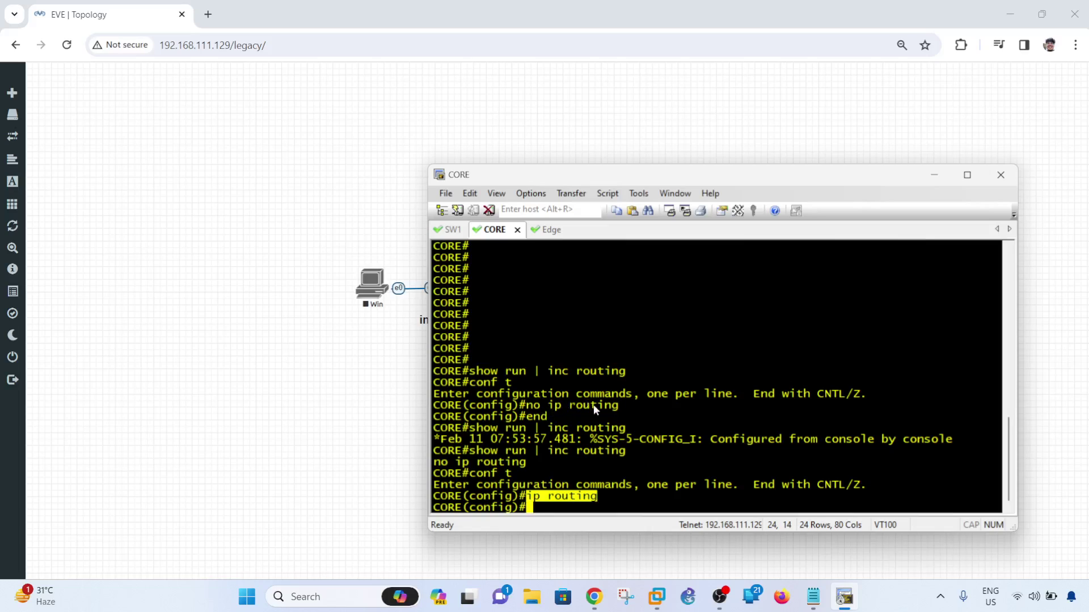
click(643, 396)
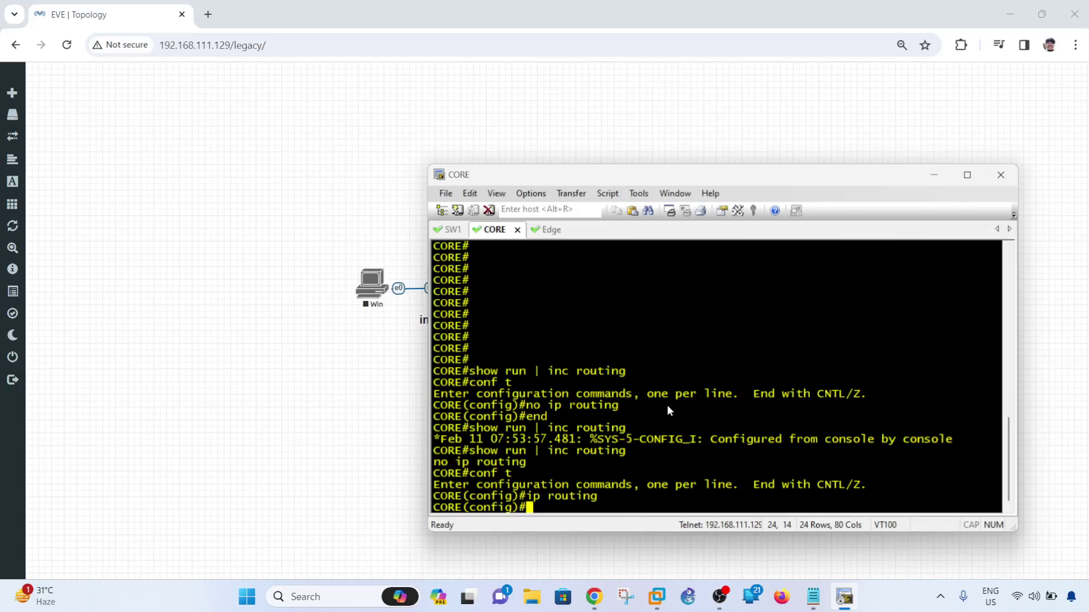
Exit config mode and show CORE's routing table: connected 10.10.10.0/24 and local 10.10.10.129/32 on Vlan1
text(e)
key(BackSpace)
key(Return)
text(end)
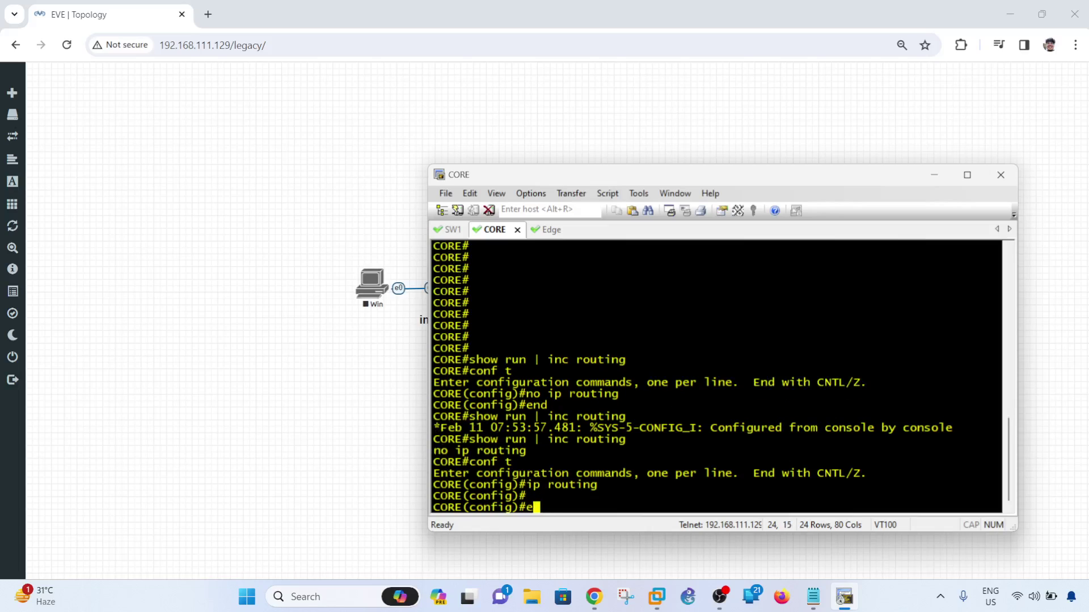
key(Return)
text(show ip route)
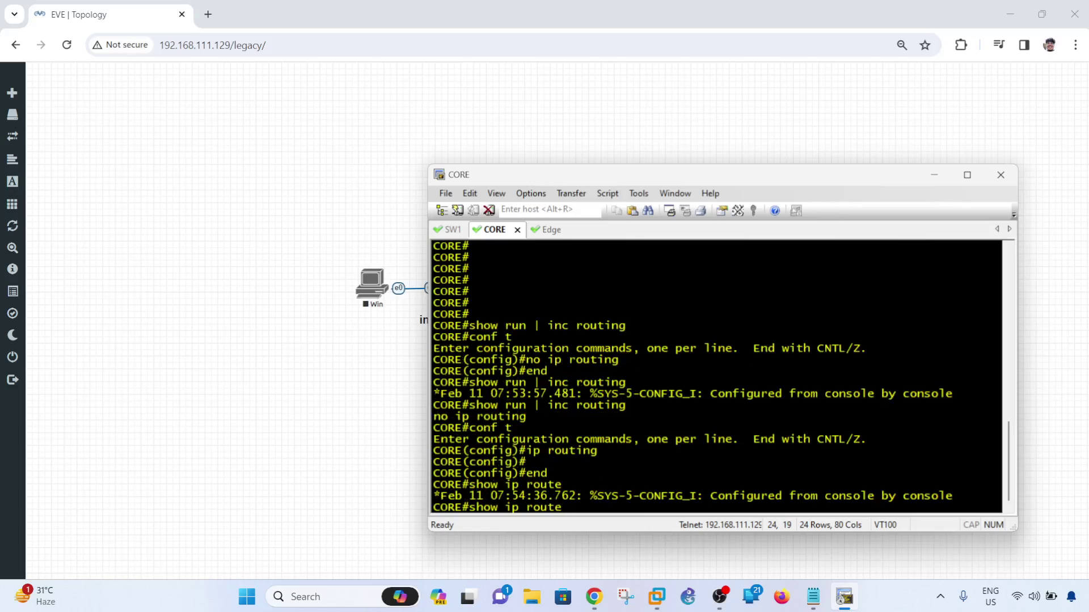
key(Return)
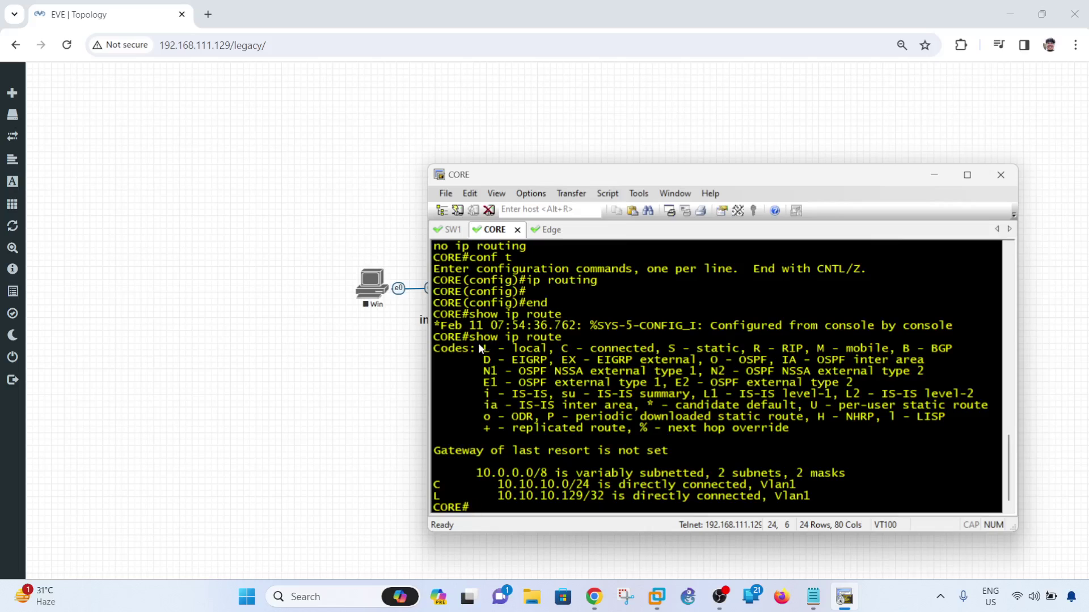
drag(440, 338, 816, 514)
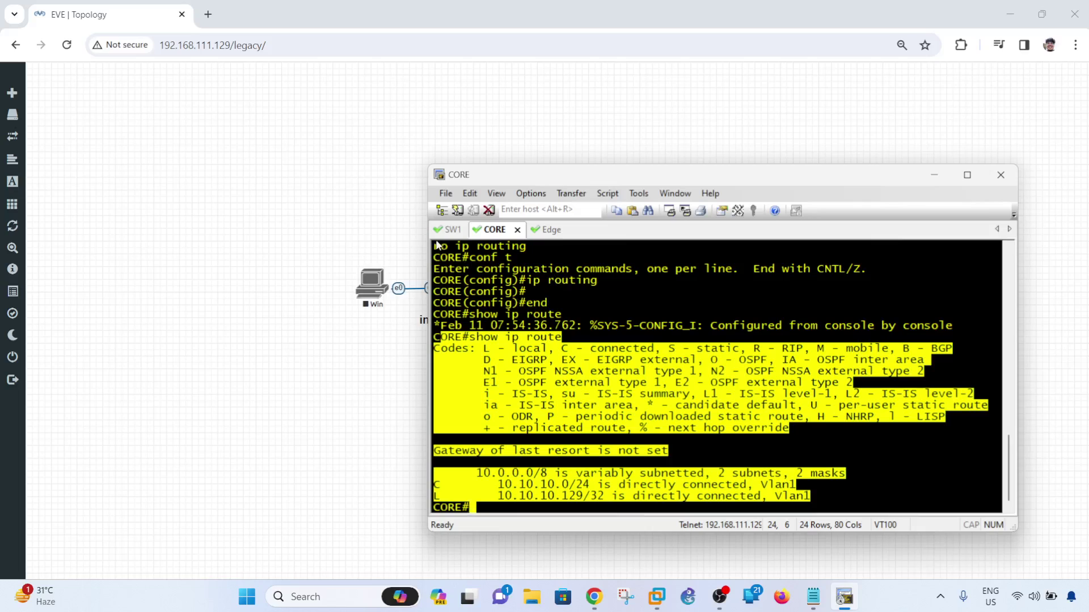
Highlight SW1's routing check output, then run 'show ip route' on Edge
click(452, 229)
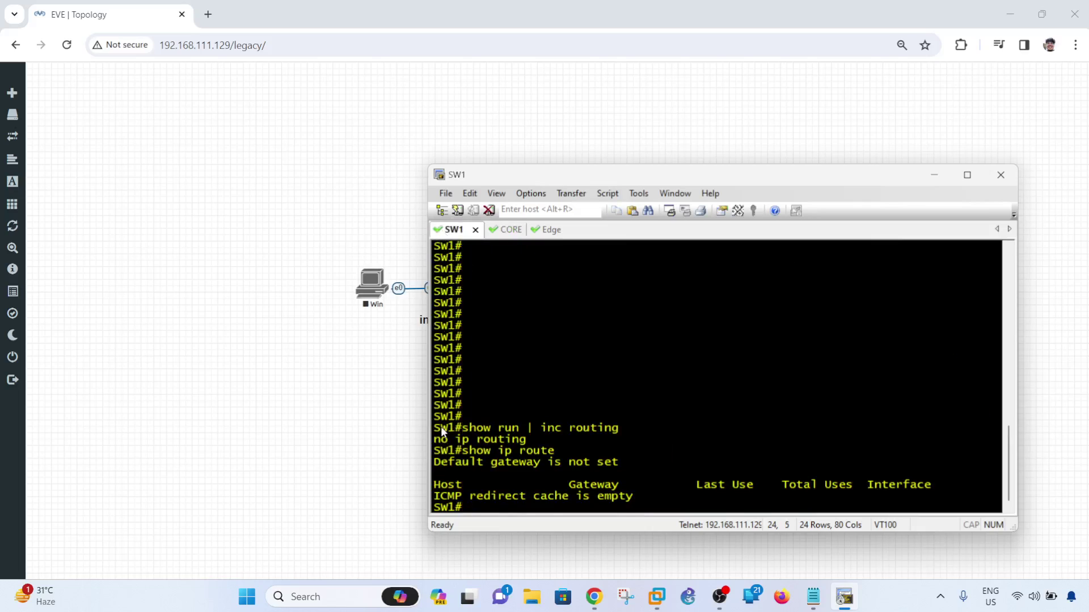
drag(441, 427, 631, 498)
click(634, 499)
click(535, 230)
text(show ip )
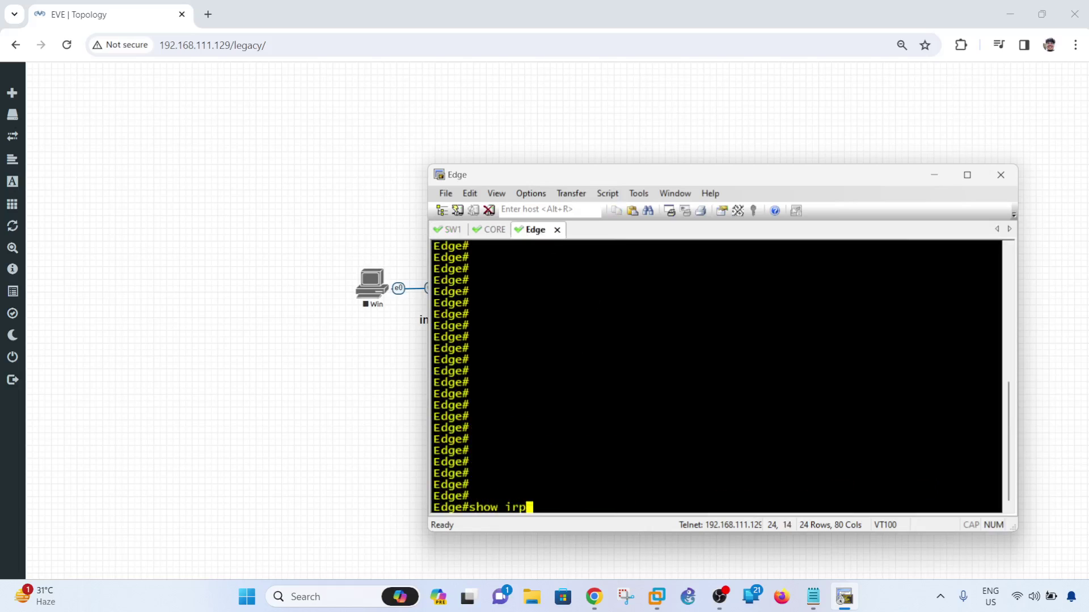
text(route)
key(Return)
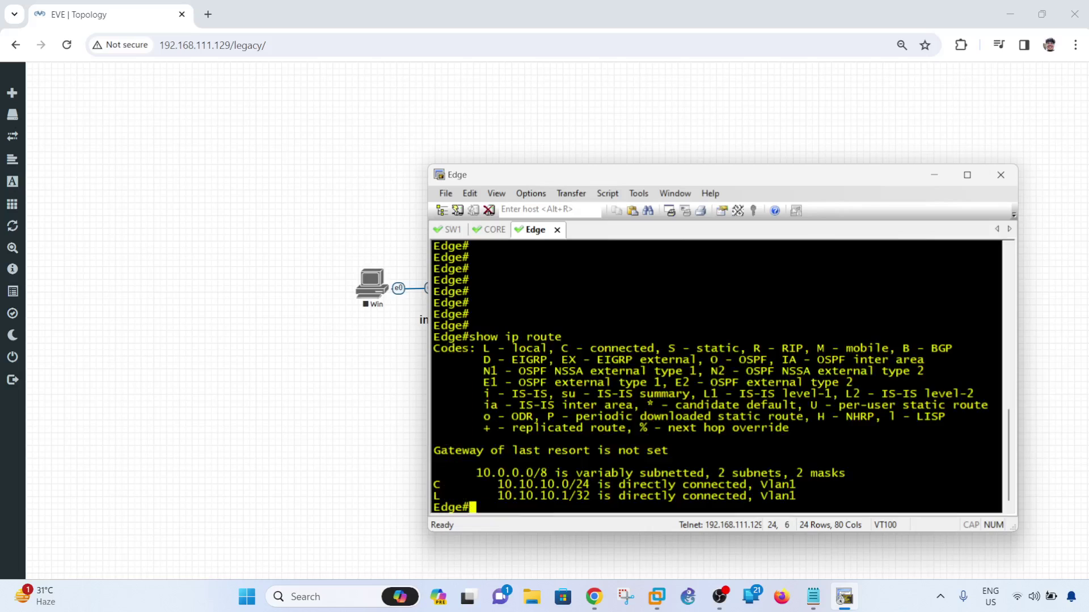
Review the default-gateway notes and the topology diagram
click(338, 389)
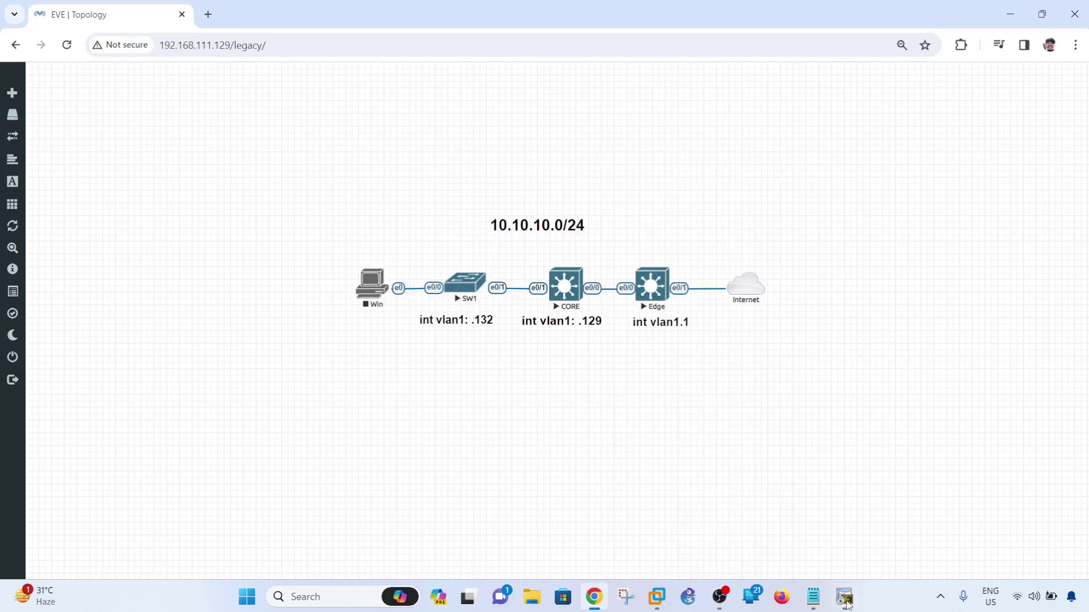
click(809, 598)
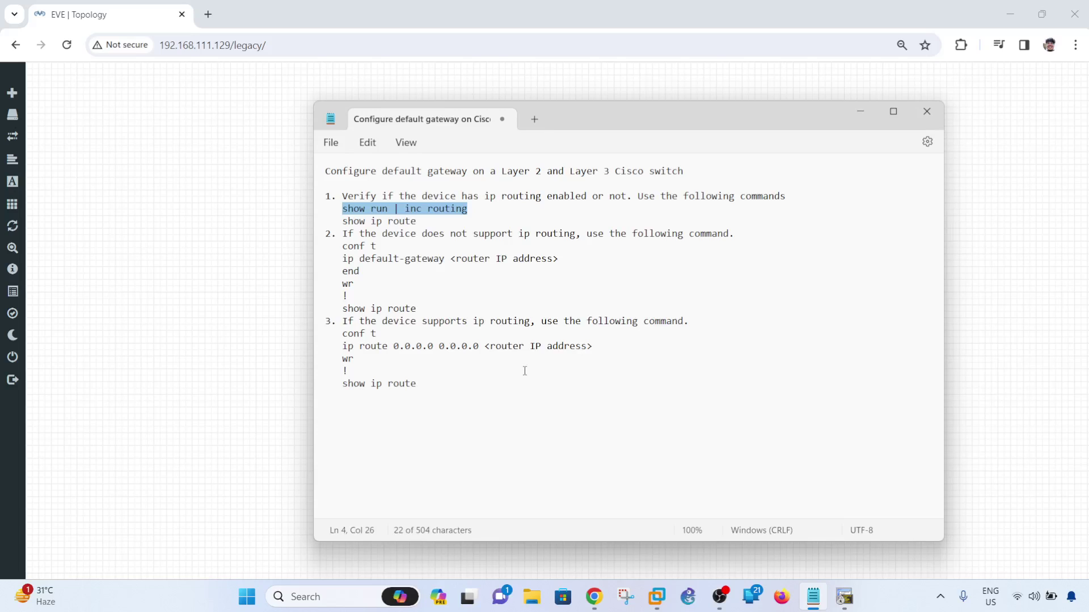
click(234, 303)
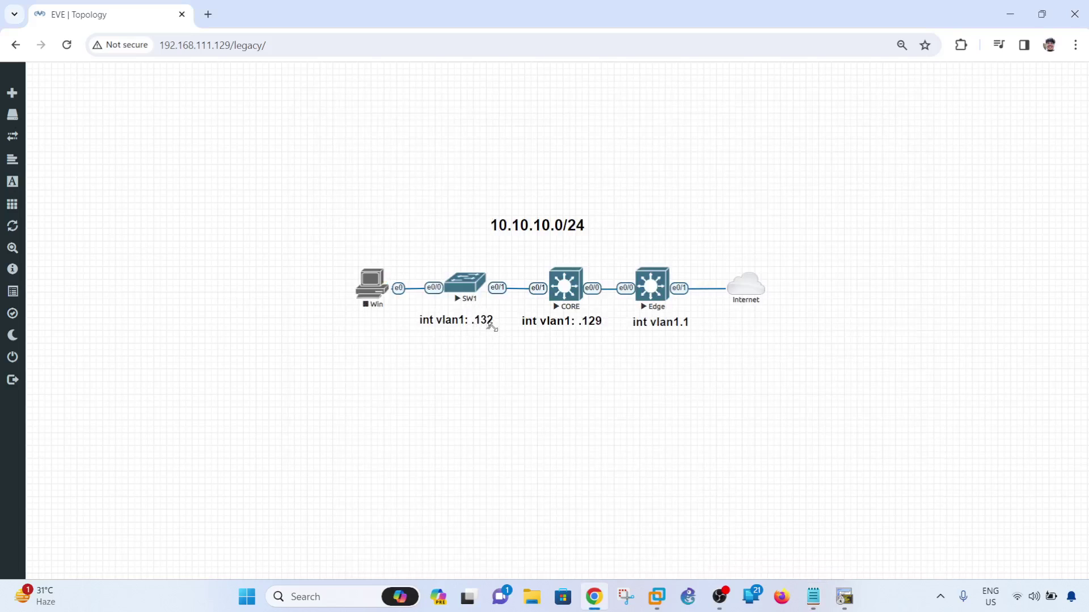
key(alt+Tab)
click(516, 285)
key(alt+Tab)
key(alt+Tab)
key(alt+Tab)
Run 'show ip int br' on SW1, highlighting its Vlan1 address 10.10.10.132
click(845, 598)
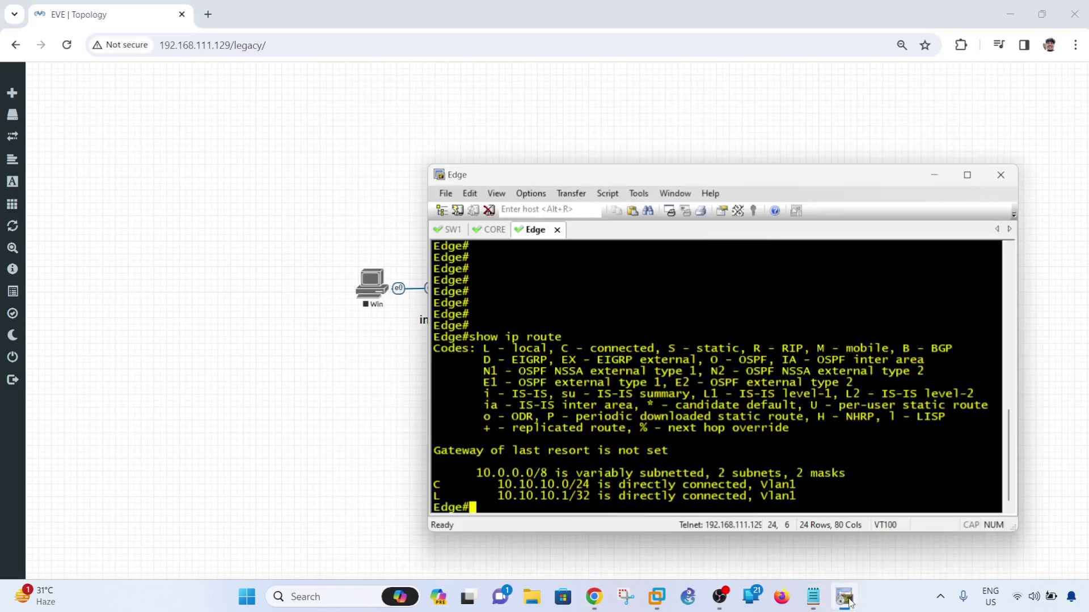
click(448, 229)
drag(567, 186, 635, 118)
text(show ip )
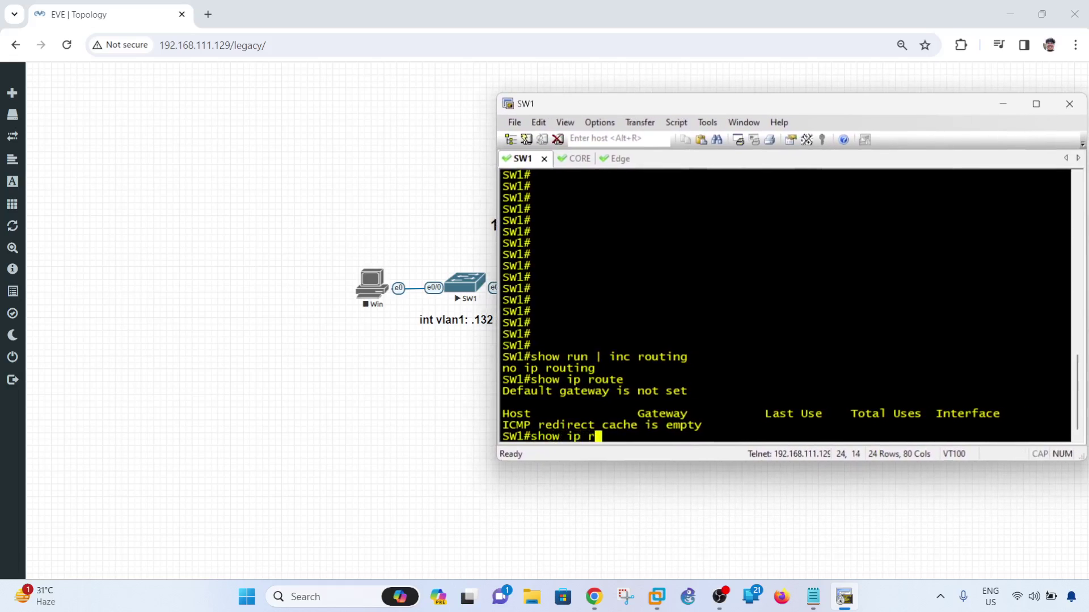
text(int br)
key(Return)
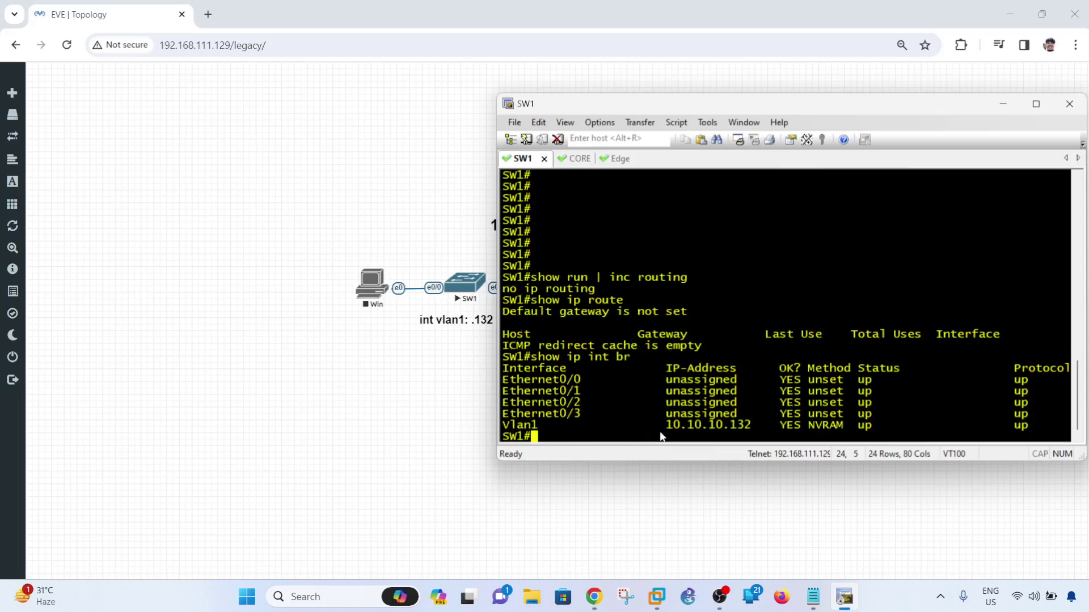
drag(751, 428, 664, 426)
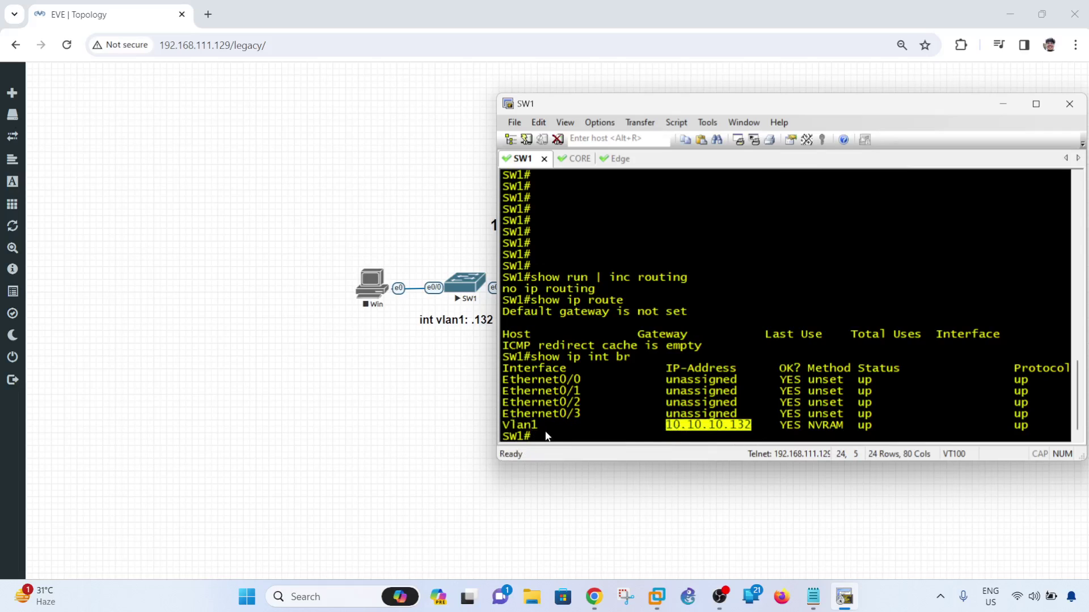
click(731, 428)
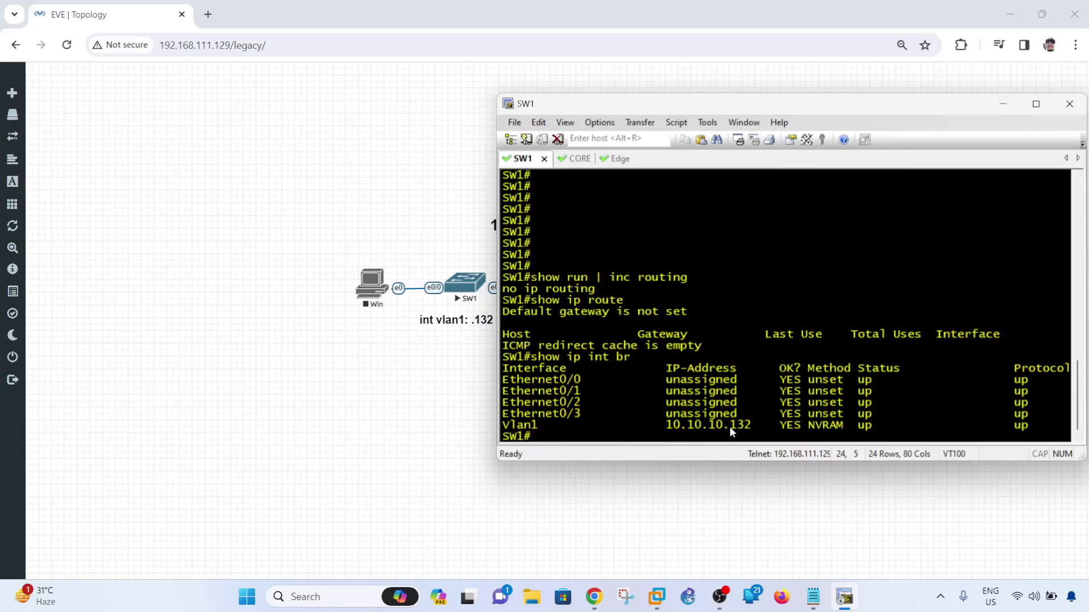
Run 'show ip int br' on CORE and Edge, highlighting Edge's Vlan1 address 10.10.10.1
click(567, 159)
click(652, 372)
text(show)
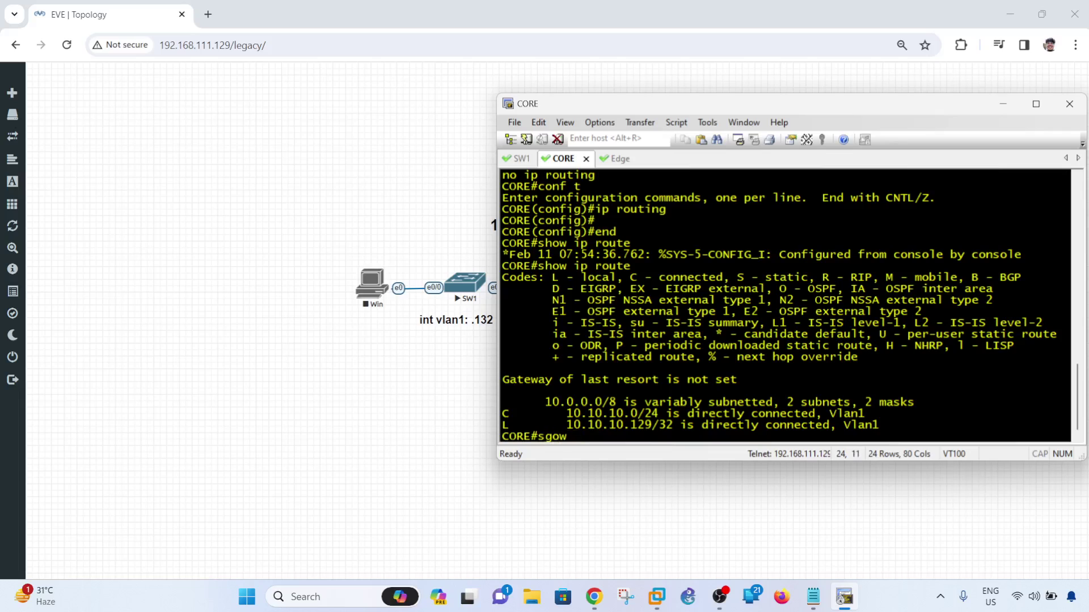
text( ip int br)
key(Return)
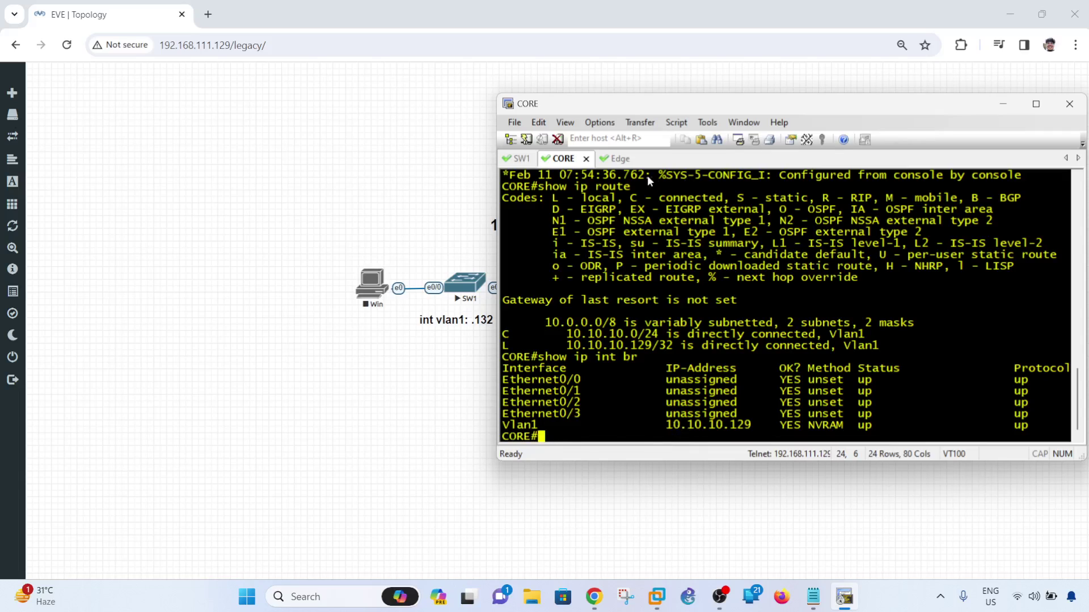
click(612, 159)
text(show ip int br)
key(Return)
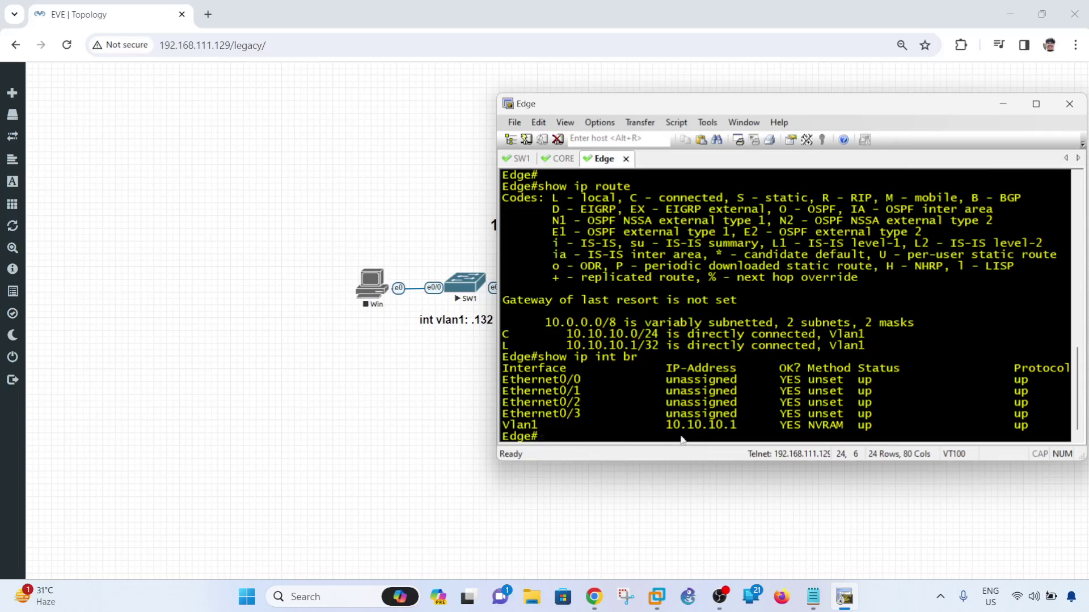
drag(737, 427, 595, 427)
click(528, 188)
Start a ping command on SW1 and copy CORE's address 10.10.10.129
click(513, 160)
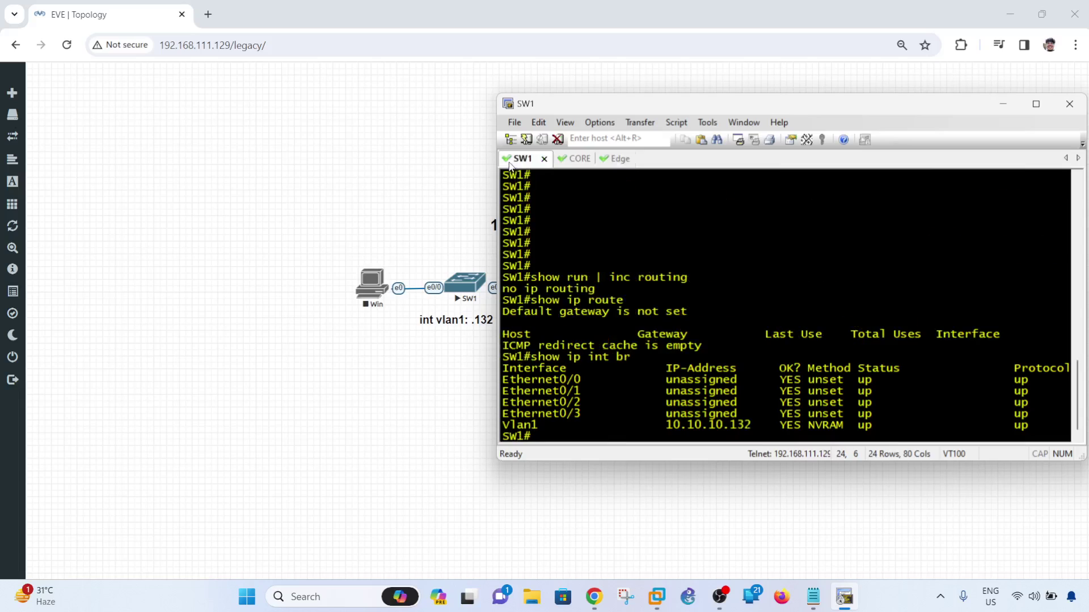
text(ping)
click(574, 161)
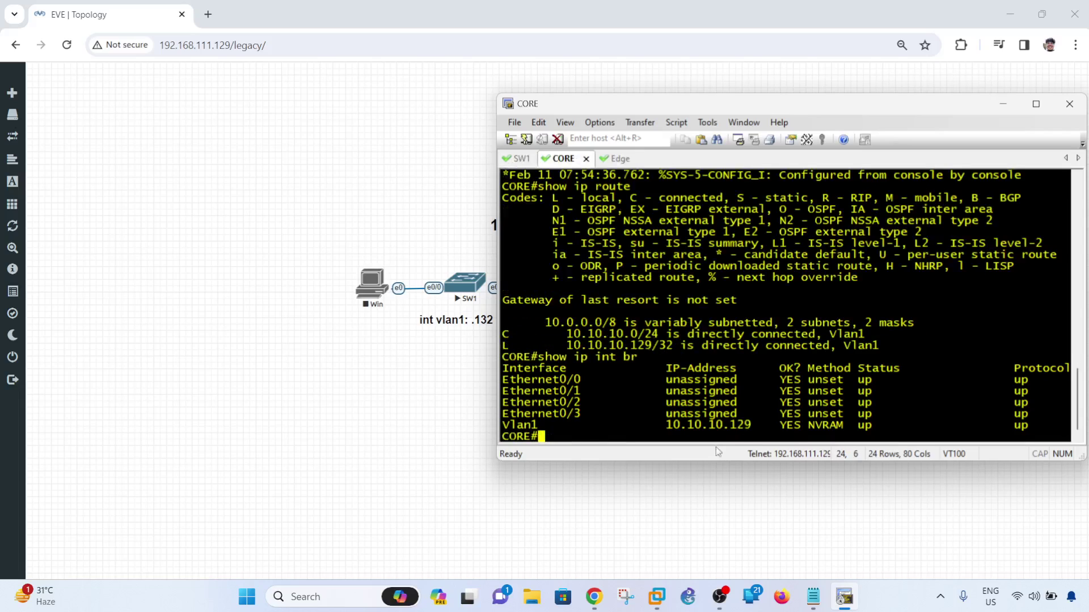
drag(748, 427, 667, 426)
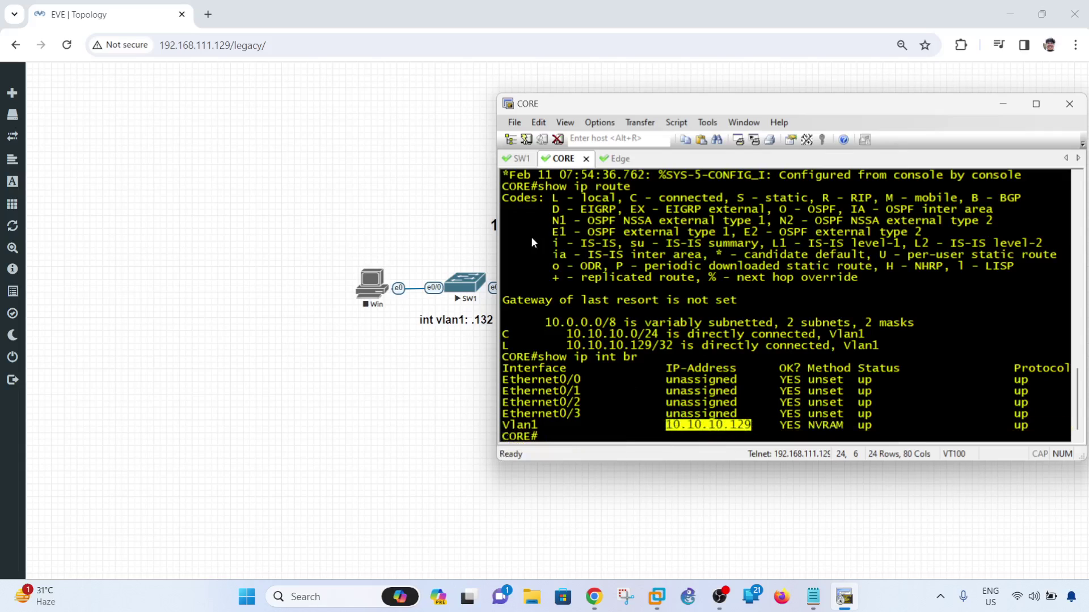
From SW1, ping 10.10.10.129, then edit the recalled command to ping 10.10.10.1
click(518, 159)
text(10.10.10.129)
key(Return)
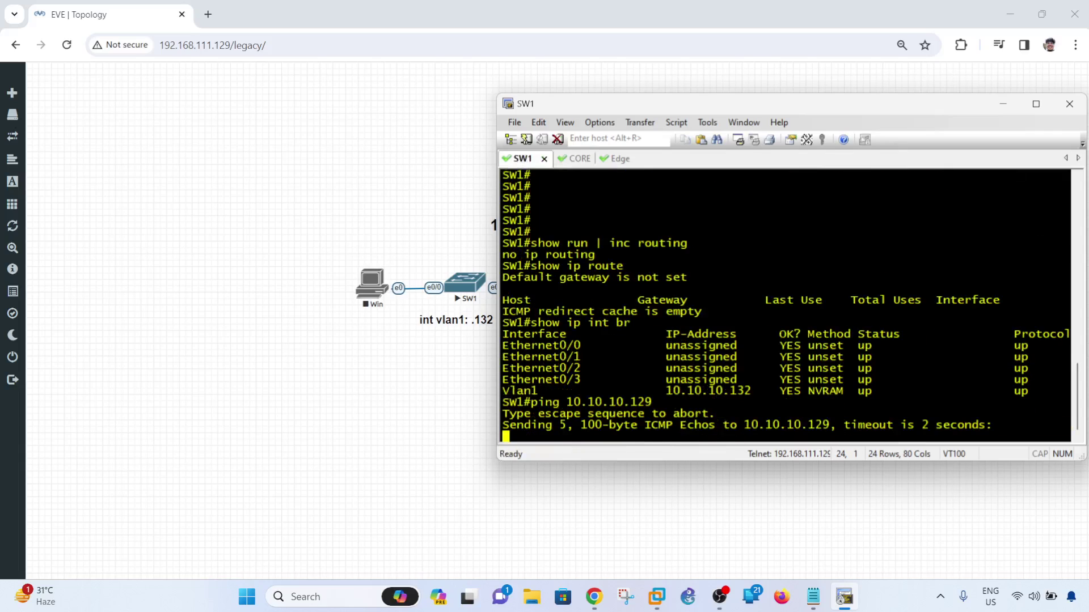
key(Up)
key(BackSpace)
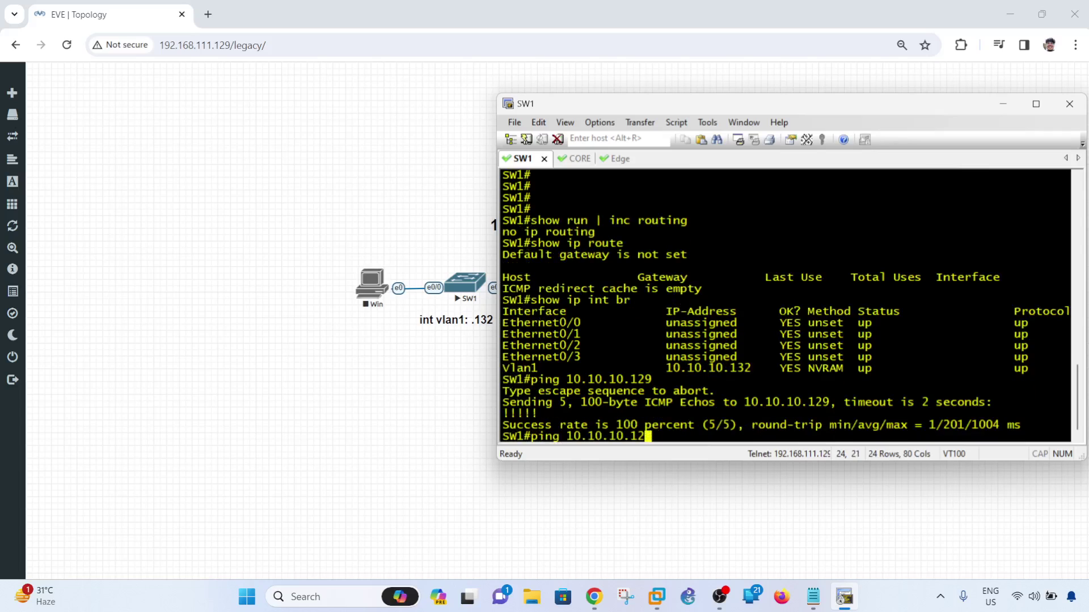
key(BackSpace)
key(BackSpace)
text(1)
key(Return)
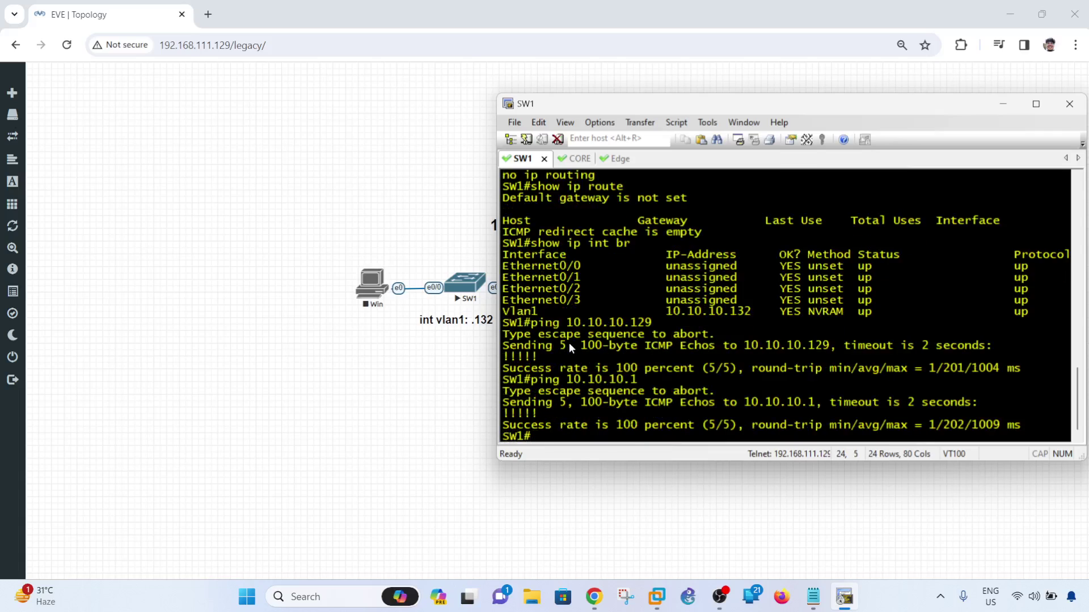
click(346, 215)
In the gateway notes, type 10.10. over the <router IP address> placeholder on line 8, then undo it
click(813, 597)
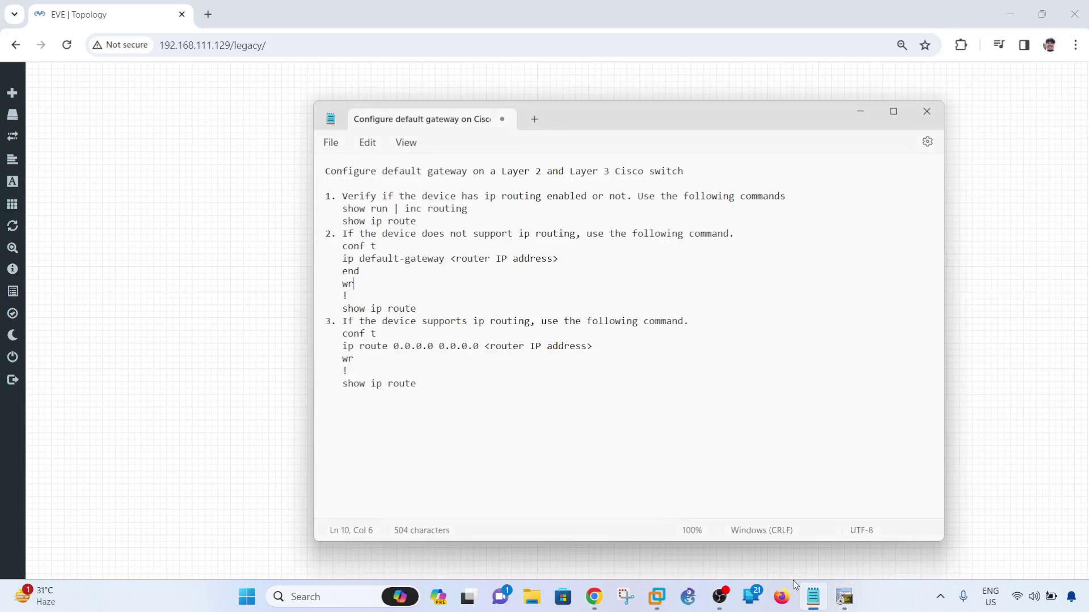
click(546, 361)
drag(559, 259, 450, 261)
text(1)
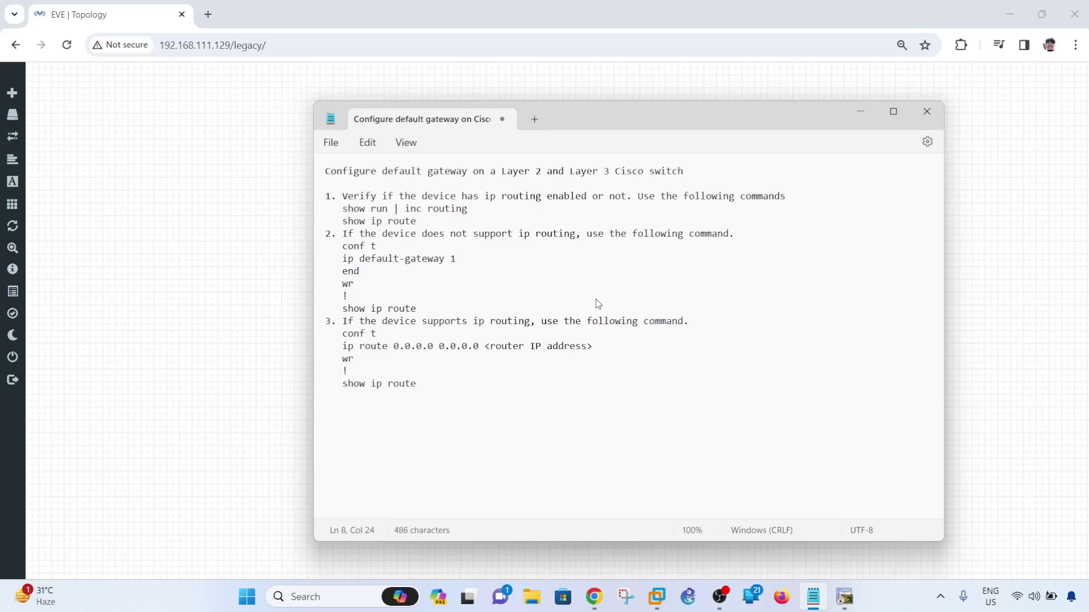
text(0.10.)
key(ctrl+z)
click(578, 261)
Highlight ip default-gateway on line 8, then return to the SW1 terminal
drag(446, 258, 342, 262)
click(282, 287)
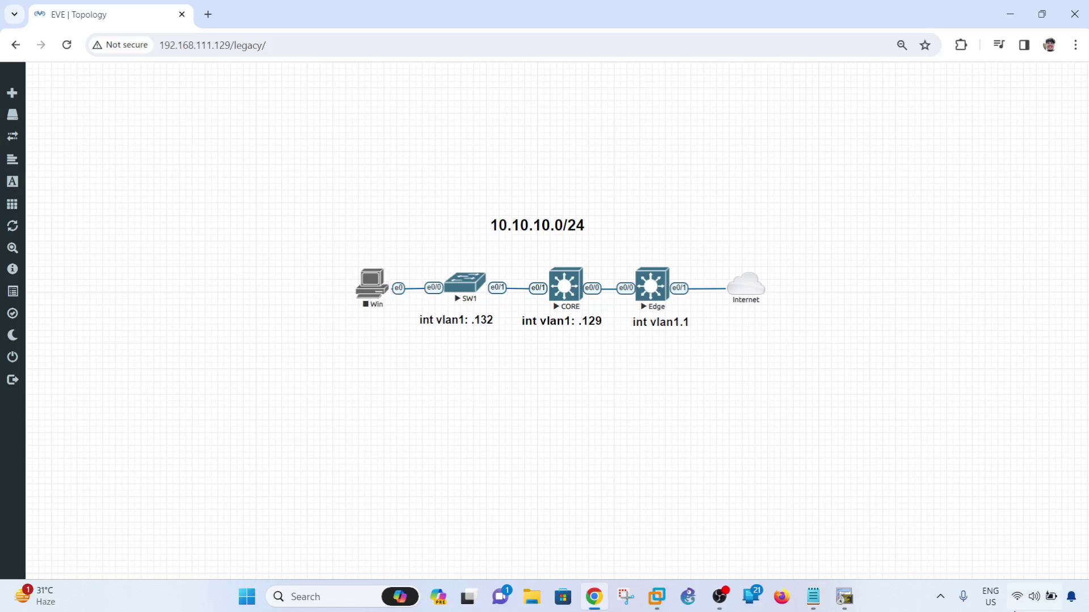
click(848, 598)
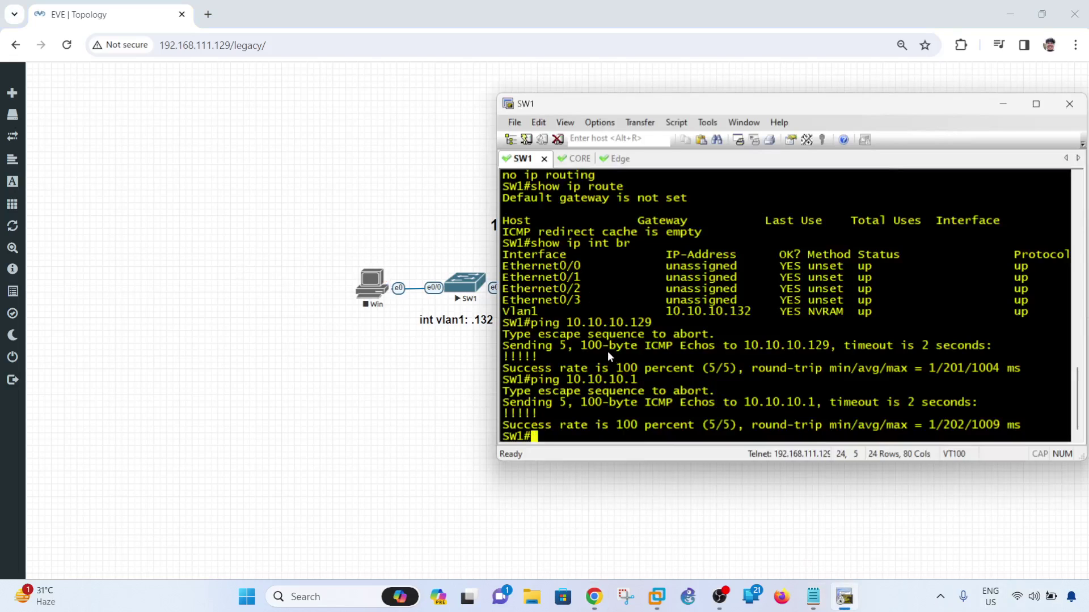
On SW1, enter global configuration mode and page through the ip command help list
key(Return)
text(conf t)
key(Return)
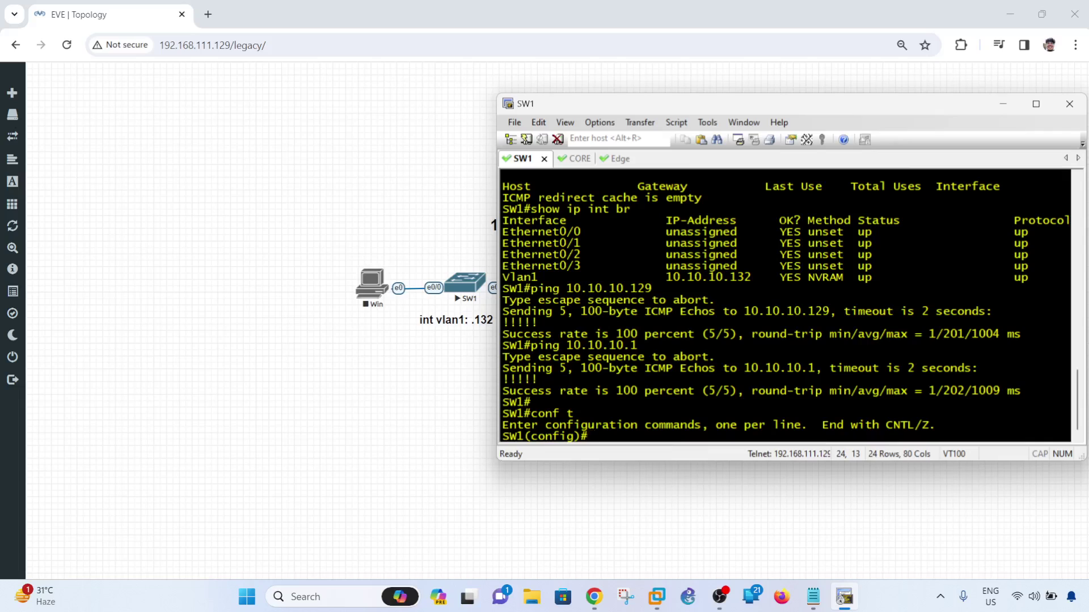
text(ip default-gateway)
key(BackSpace)
key(BackSpace)
key(BackSpace)
key(BackSpace)
key(BackSpace)
key(BackSpace)
key(BackSpace)
key(BackSpace)
key(BackSpace)
key(BackSpace)
key(BackSpace)
key(BackSpace)
key(BackSpace)
key(BackSpace)
key(BackSpace)
text(?)
key(space)
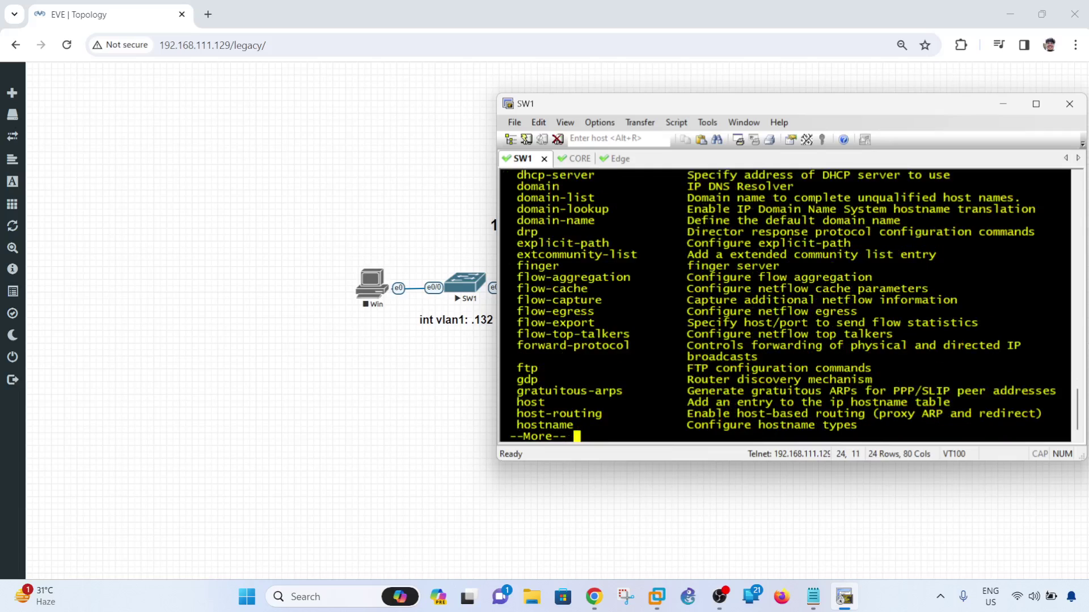
key(space)
key(space)
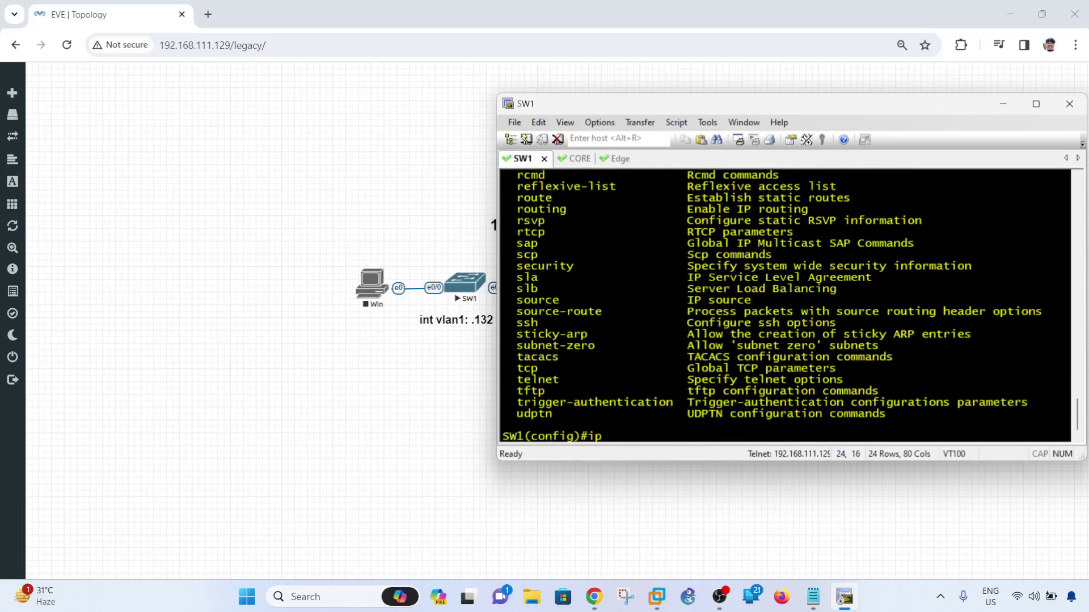
Enter ip default-gateway 10.10.10.129 on SW1 using Tab completion
text(de)
key(Tab)
text(fa)
key(Tab)
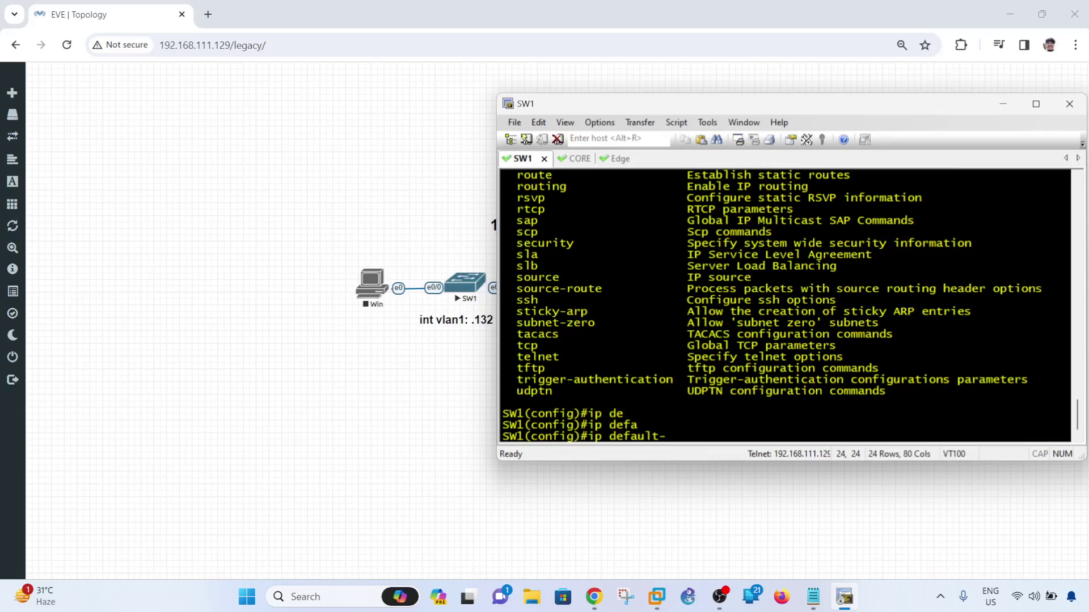
text(gat)
key(Tab)
text(10.10.10)
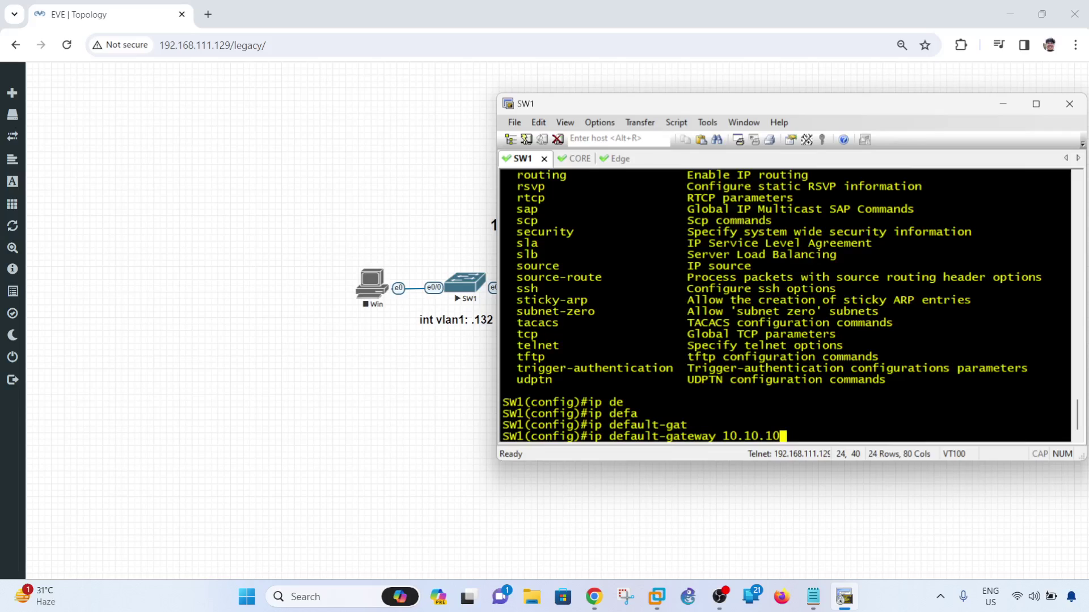
text(.1)
click(445, 209)
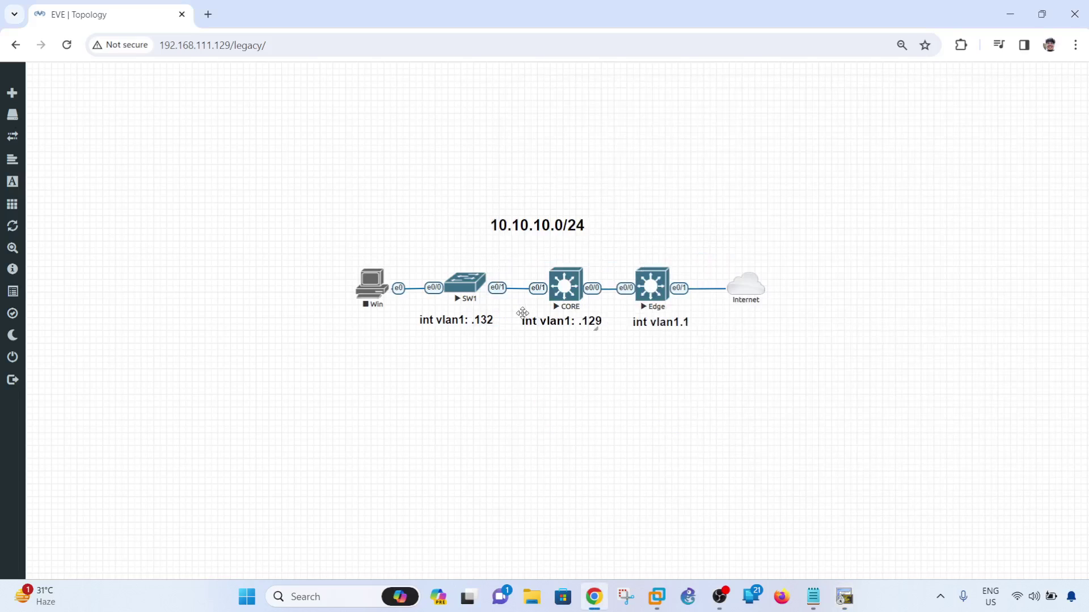
click(844, 596)
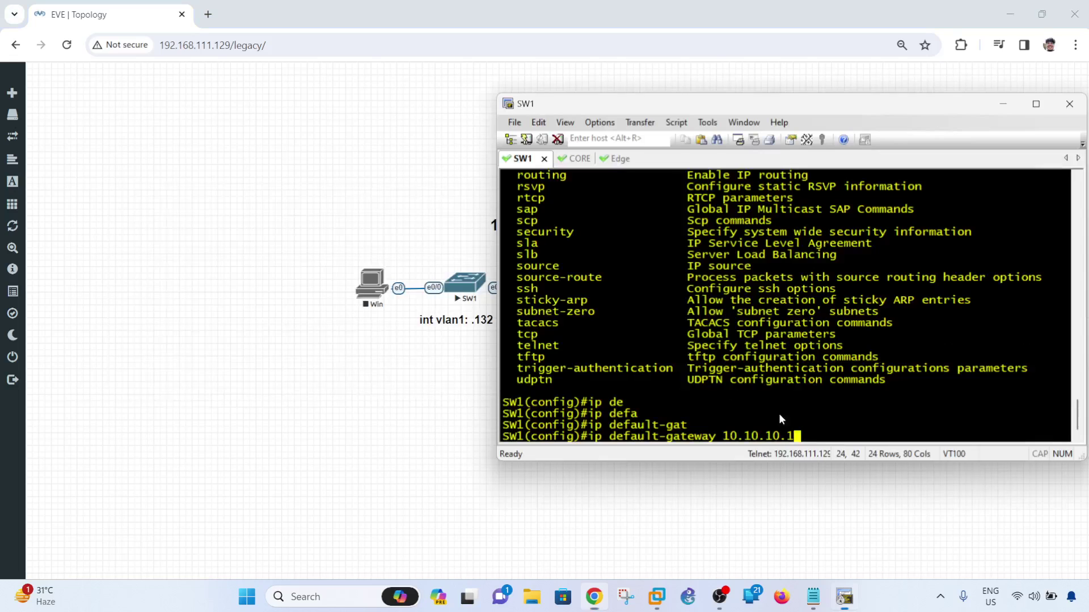
text(129)
key(Return)
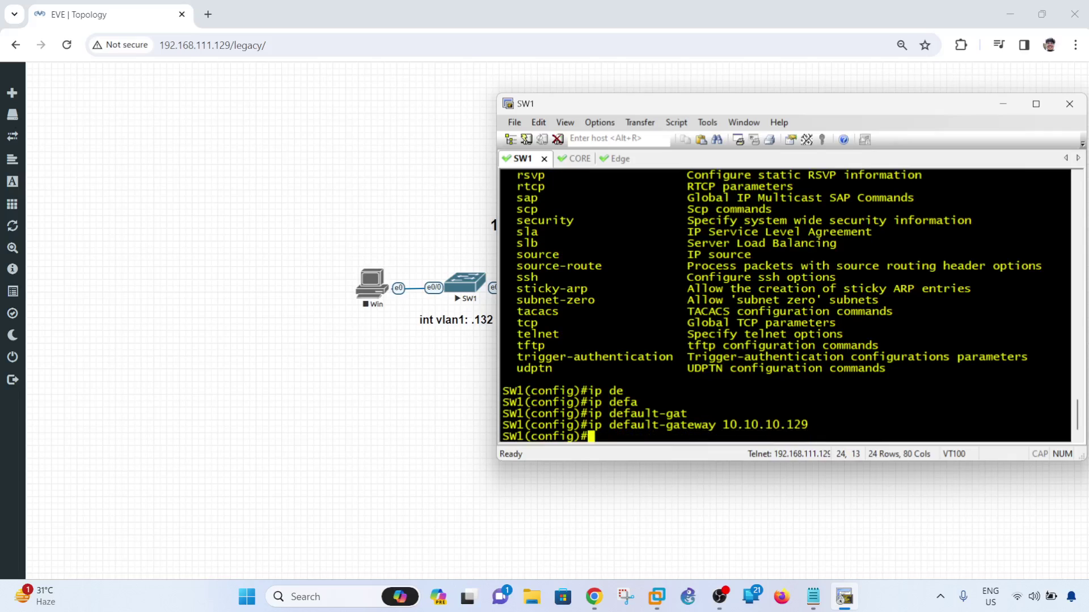
Leave configuration mode with end and save SW1's configuration with wr
text(end)
key(Return)
text(wr)
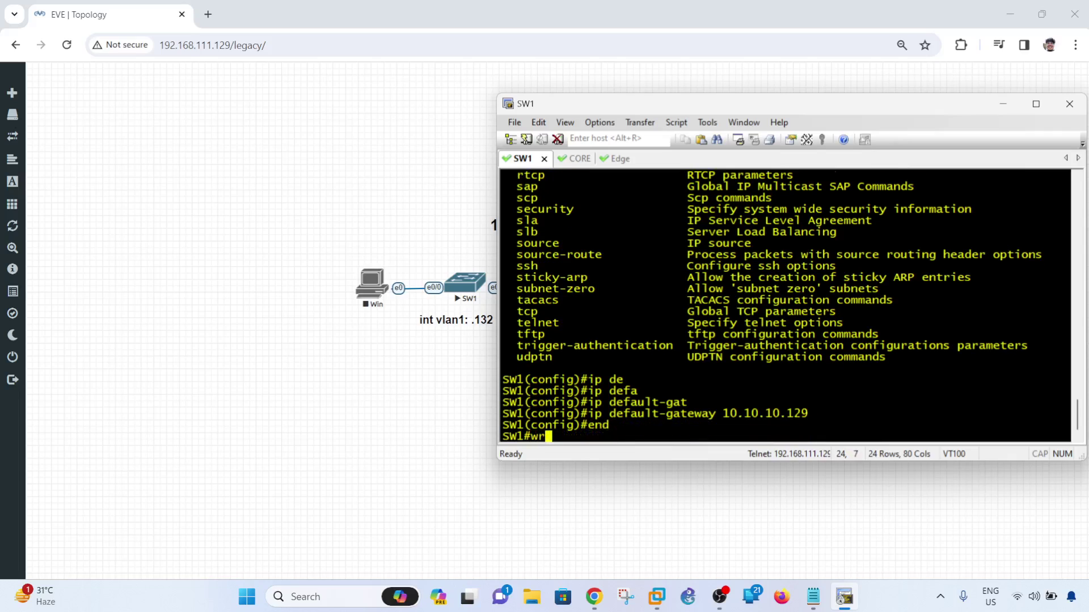
key(Return)
On CORE, enter global configuration mode and begin an ip route command
click(590, 160)
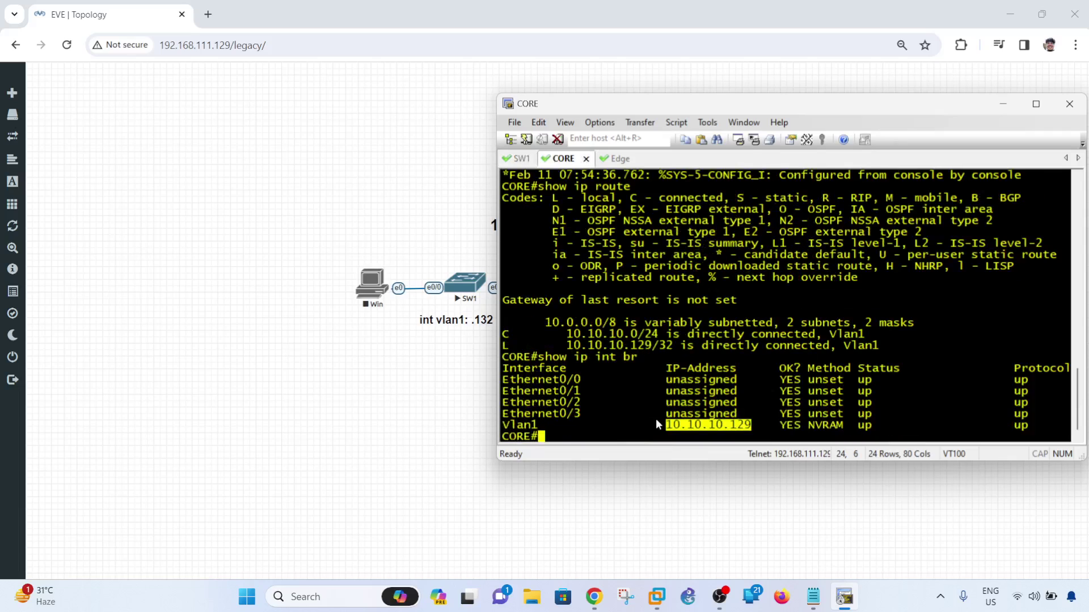
text(conf t)
key(Return)
text(ip route)
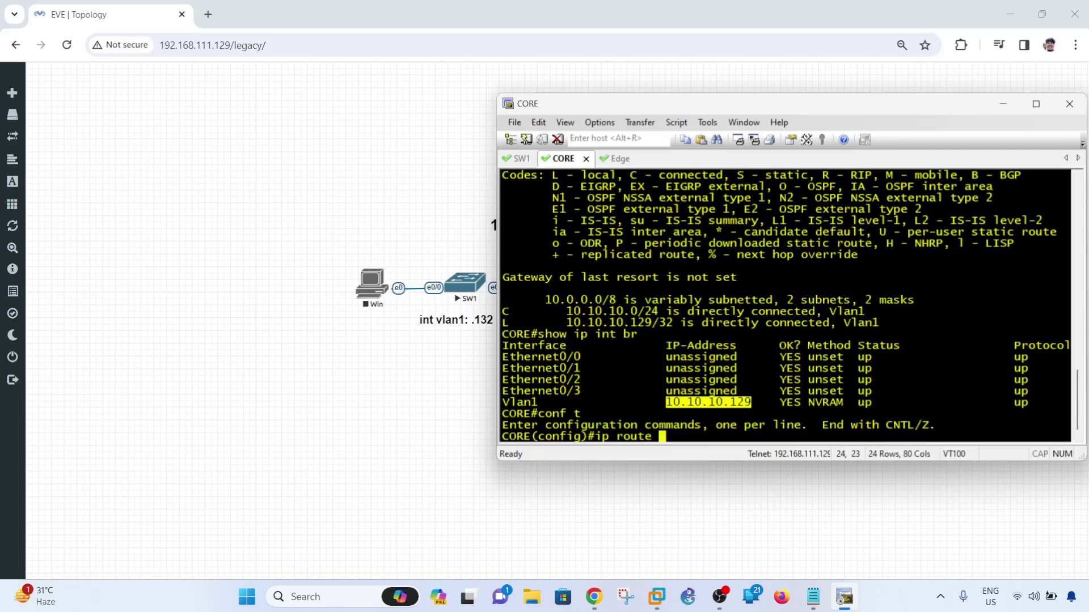
Check the gateway notes and the lab topology for the Edge router's address
click(813, 597)
click(583, 370)
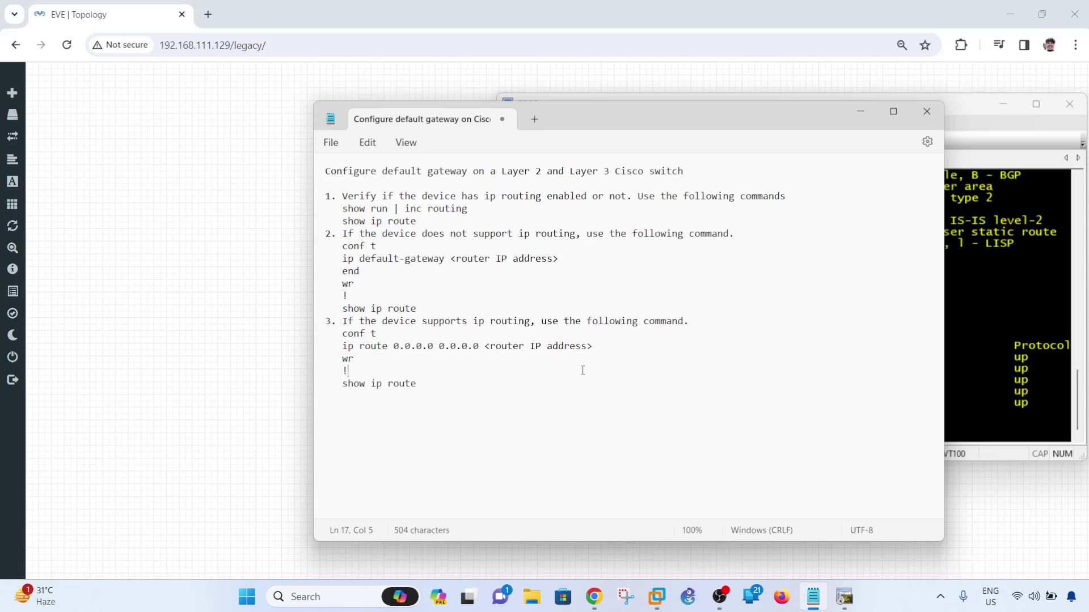
key(alt+Tab)
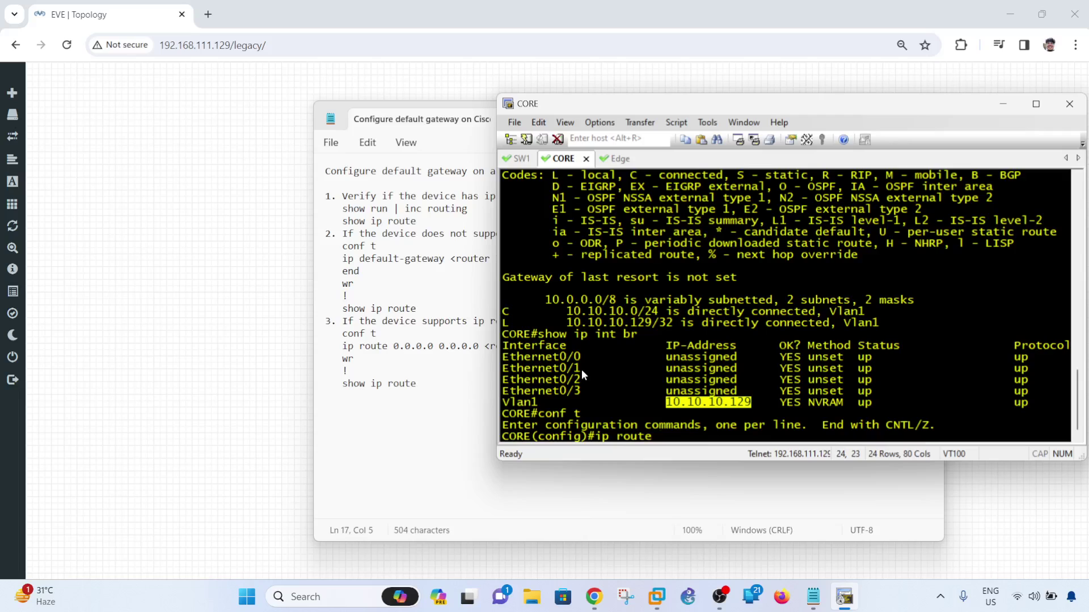
click(757, 389)
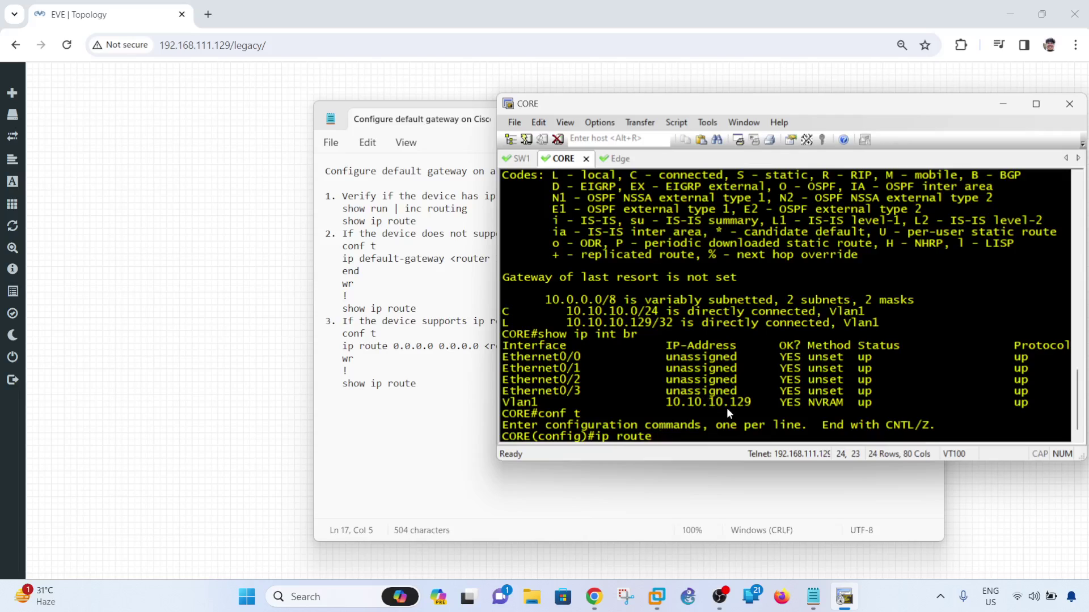
click(155, 274)
key(alt+Tab)
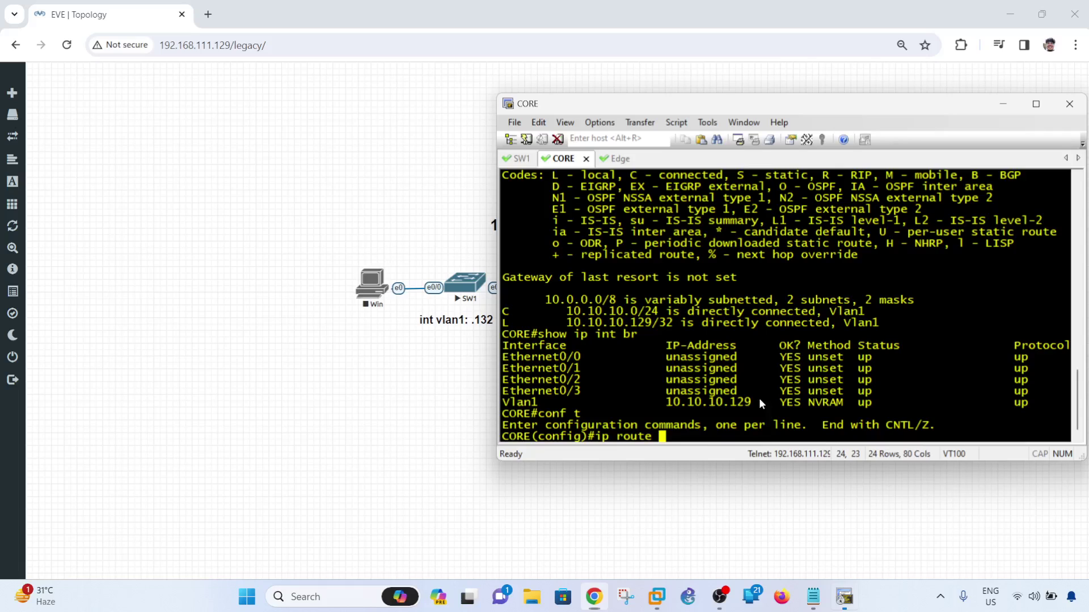
key(alt+Tab)
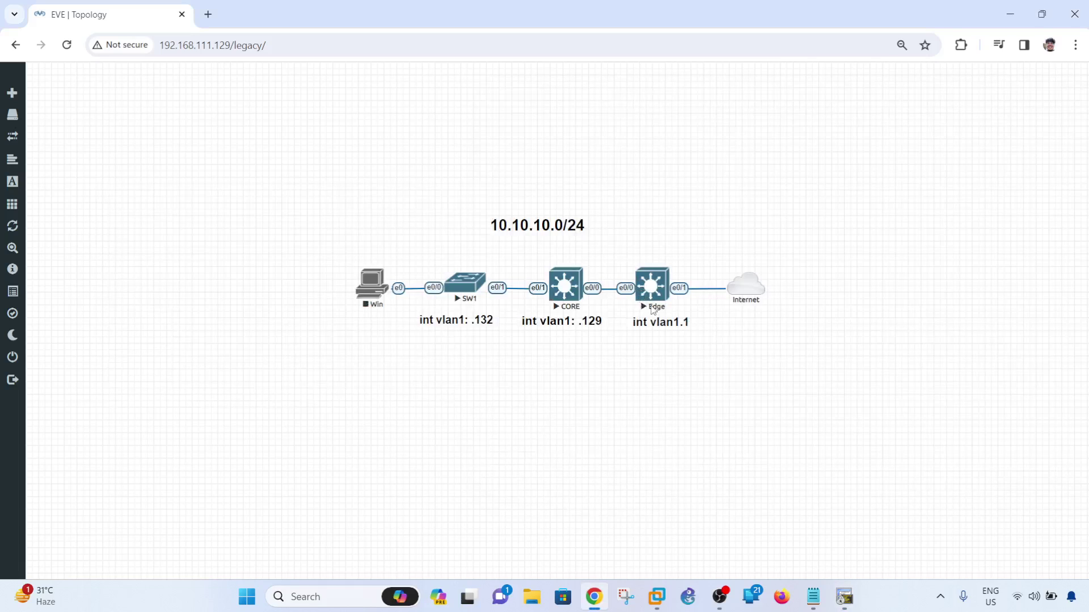
key(alt+Tab)
Complete the default route 0.0.0.0 0.0.0.0 via 10.10.10.1 on CORE, then end and wr
text(0.0.0.0 0.0.0.0)
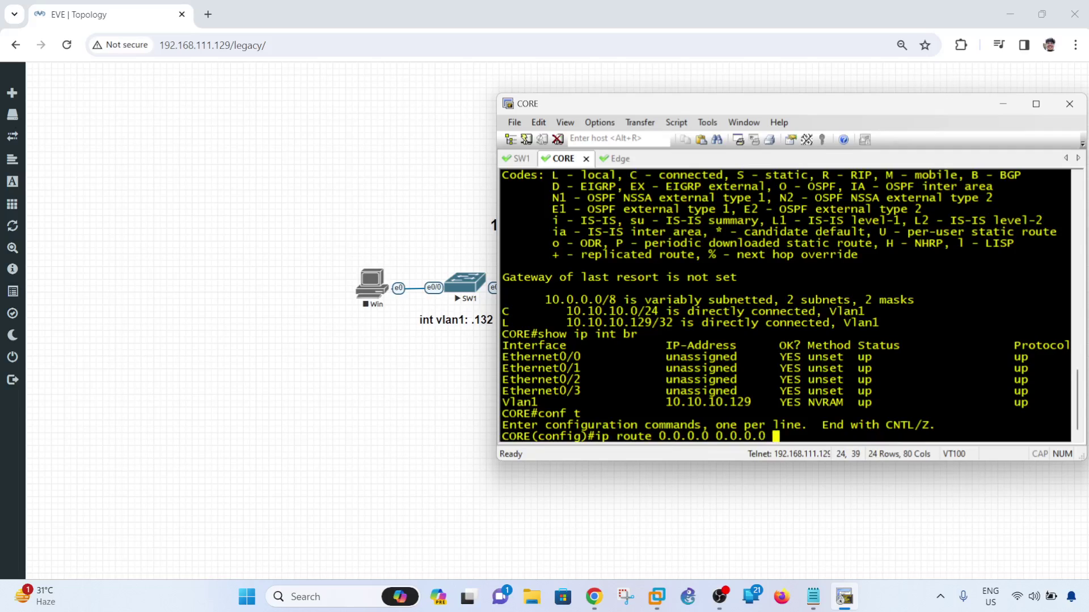
text( 10.10.1)
key(Left)
key(Left)
key(Left)
key(Left)
key(Left)
key(Left)
key(Left)
key(Left)
key(Left)
key(Left)
key(Left)
key(Left)
key(Left)
key(Left)
key(Left)
key(Right)
key(Right)
key(Right)
key(Right)
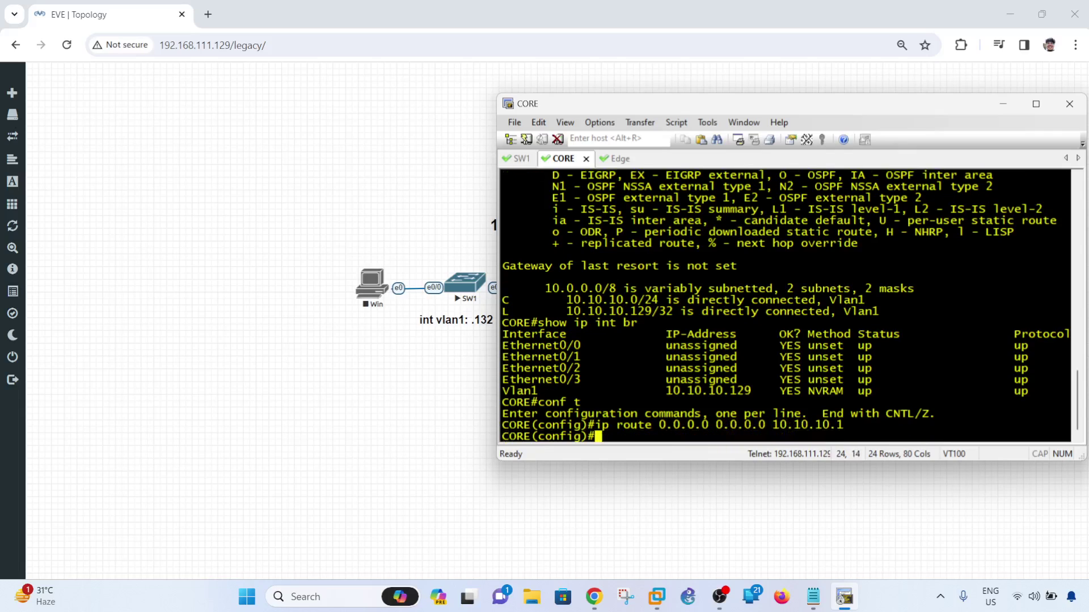
text(end)
key(Return)
text(wr)
key(Return)
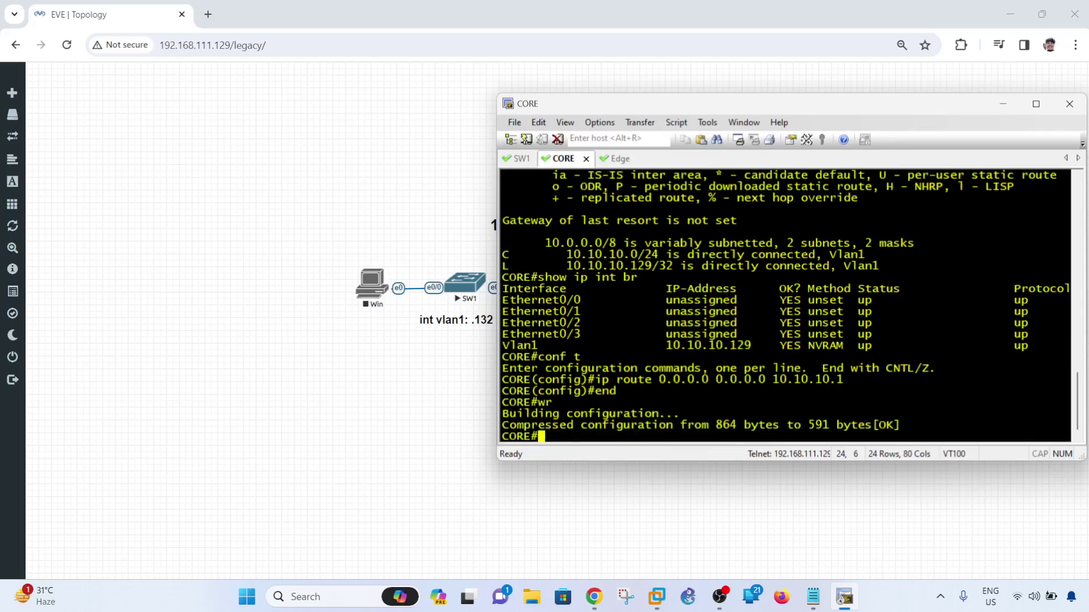
click(814, 599)
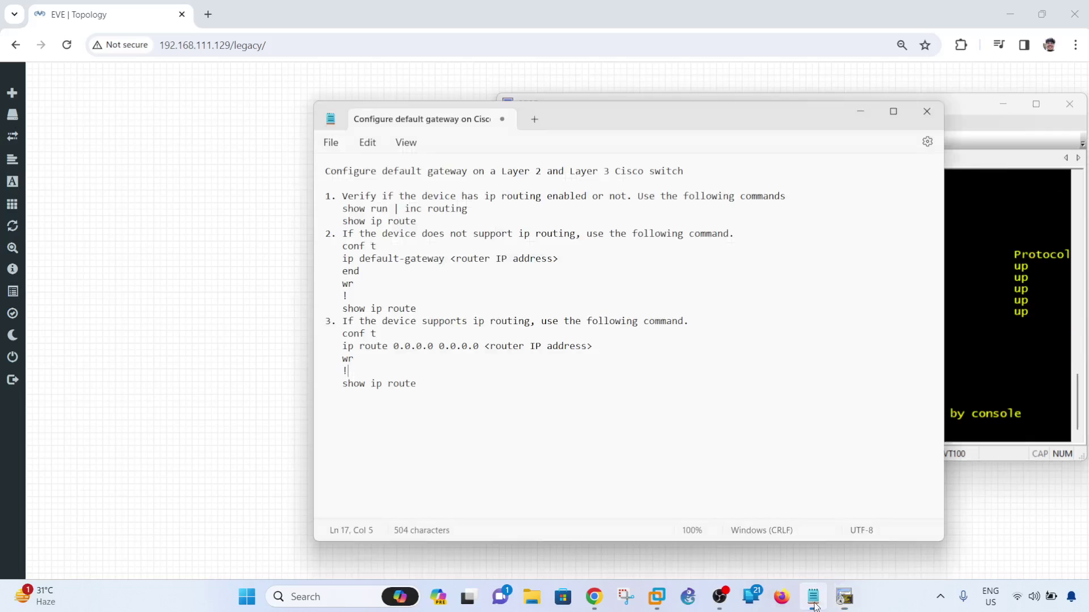
Run show ip route on CORE and highlight gateway of last resort 10.10.10.1 for 0.0.0.0
click(280, 318)
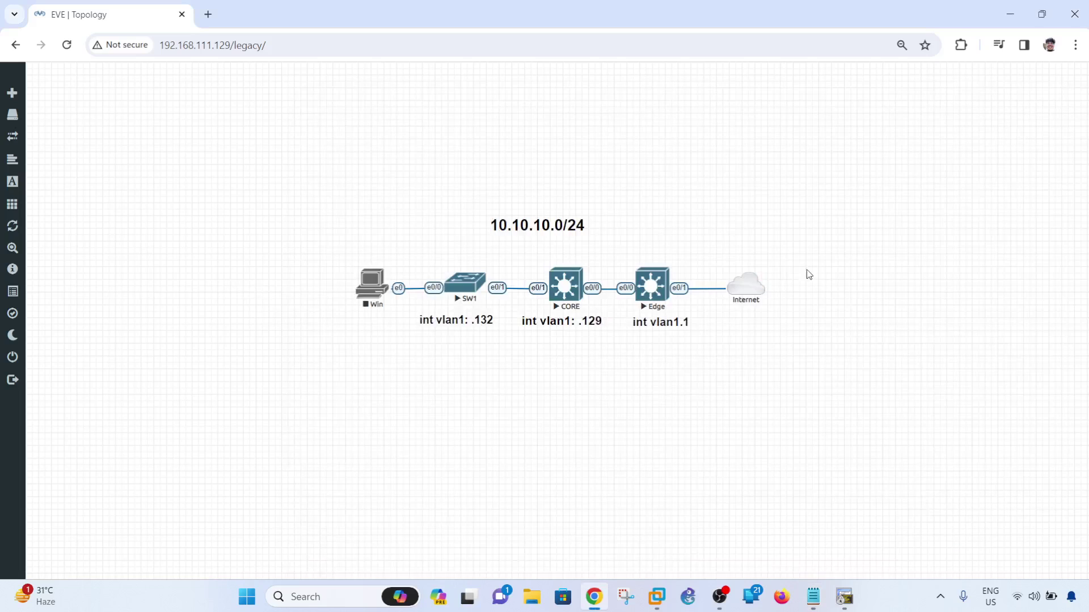
click(844, 596)
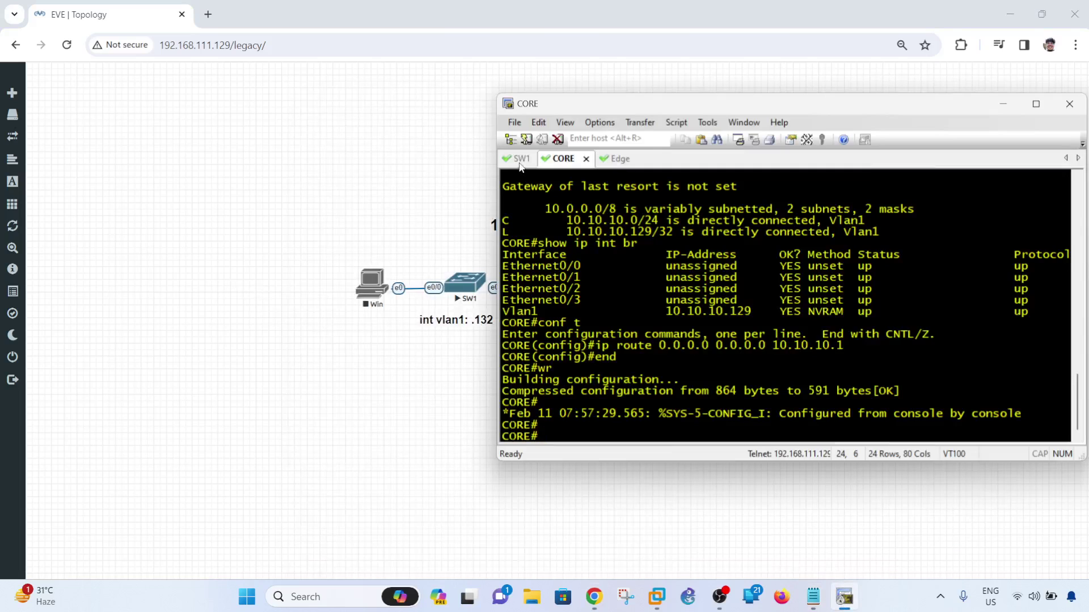
text(show ip route)
key(Return)
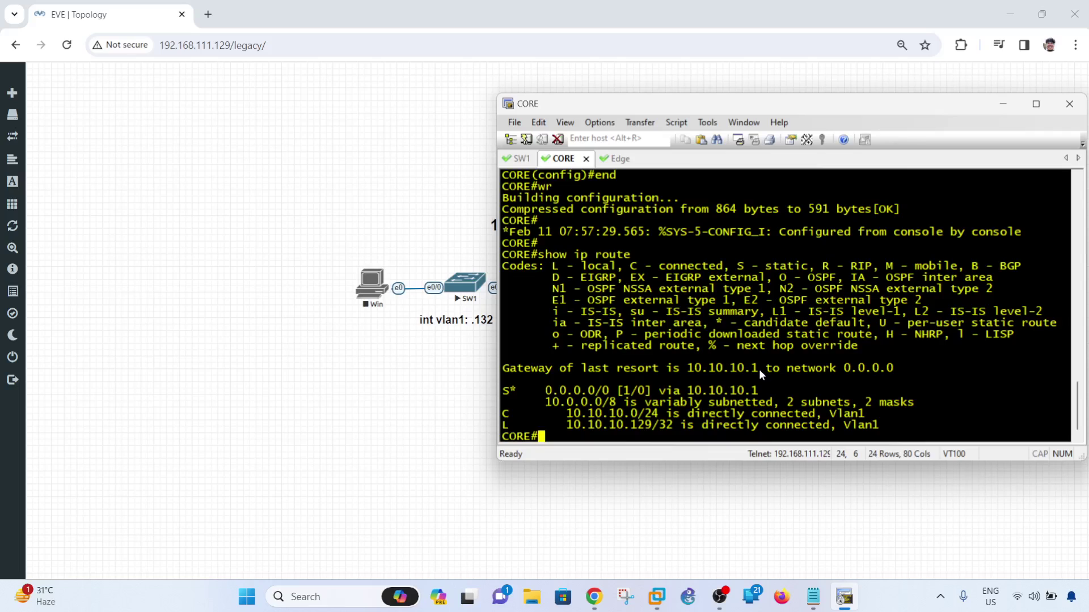
drag(759, 369, 687, 371)
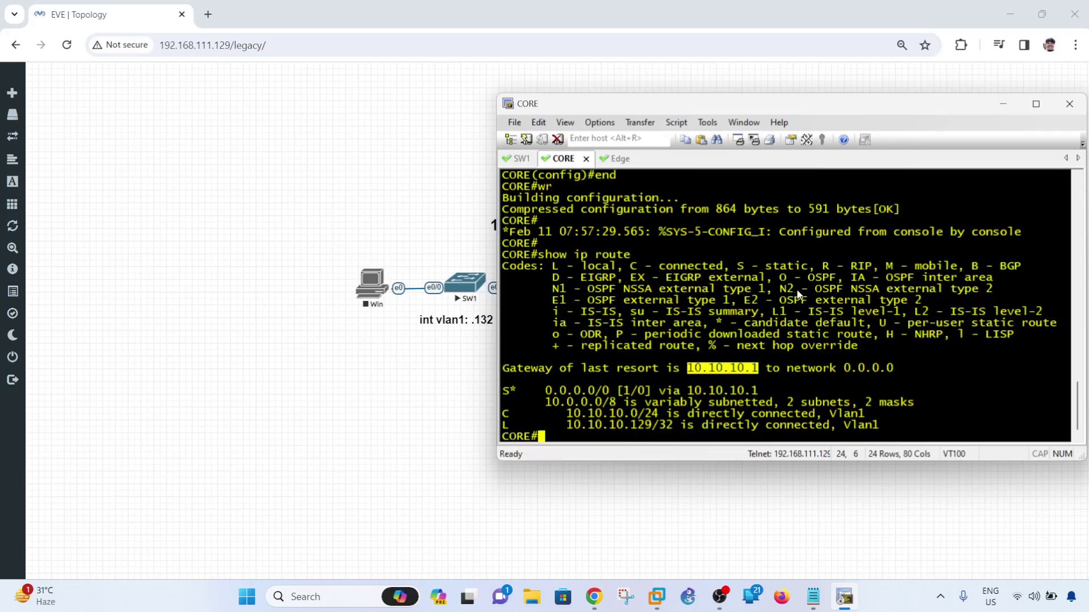
mouse_move(1076, 413)
mouse_down()
mouse_move(1077, 381)
mouse_move(1077, 401)
mouse_up()
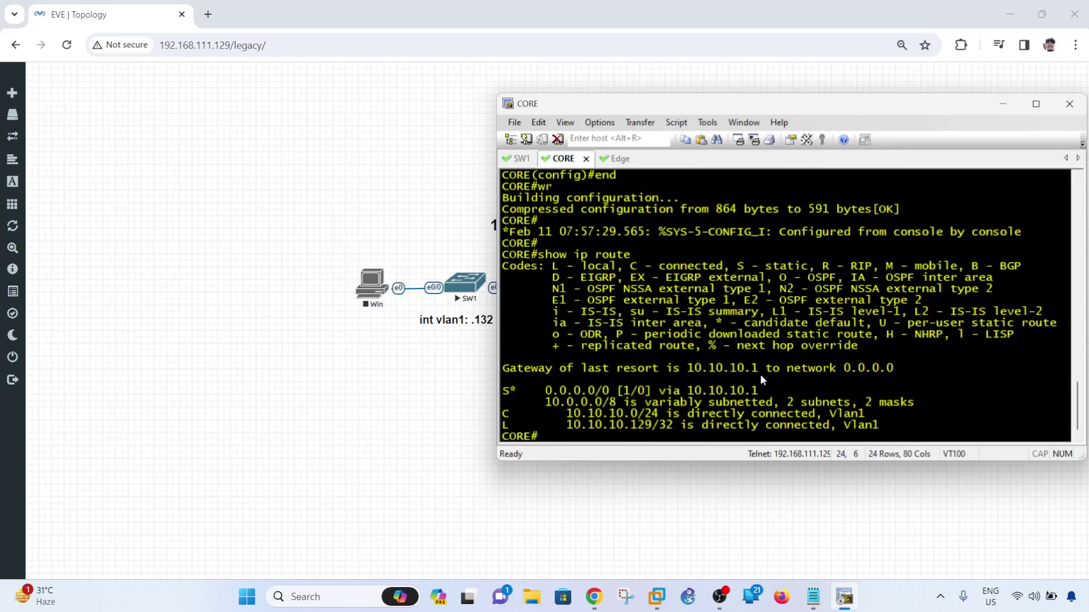
drag(902, 372, 842, 367)
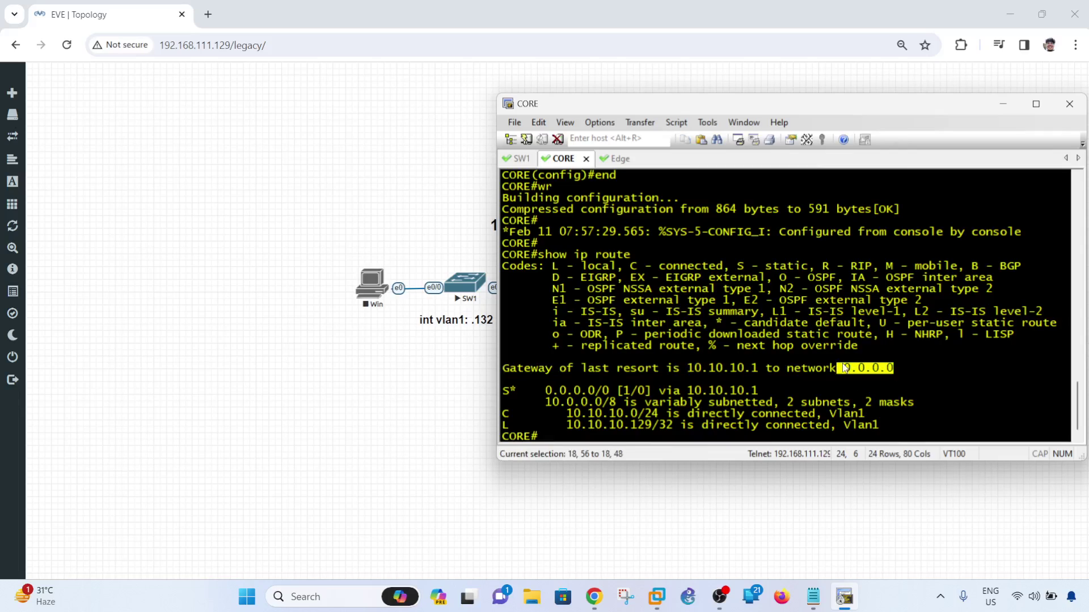
drag(763, 372, 680, 373)
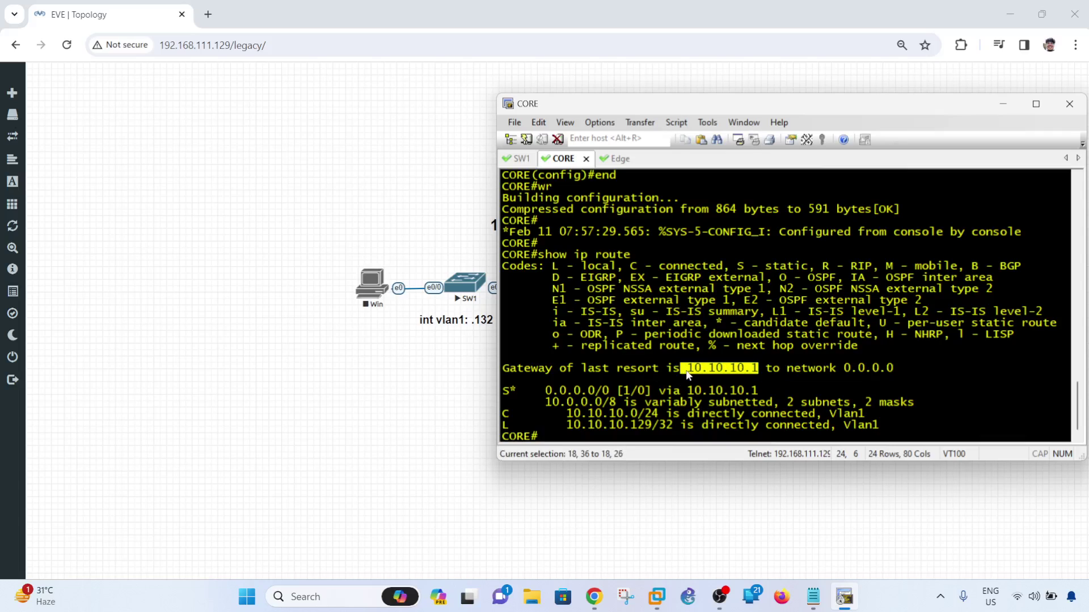
Run show ip route on SW1 and highlight its default gateway 10.10.10.129
click(522, 160)
text(show)
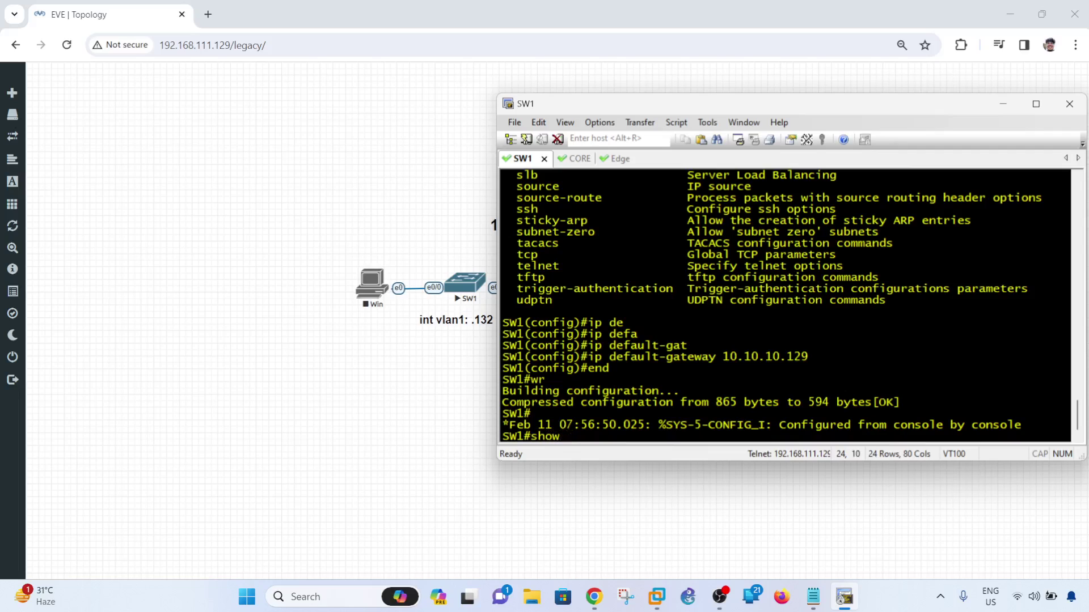
text( ip route)
key(Return)
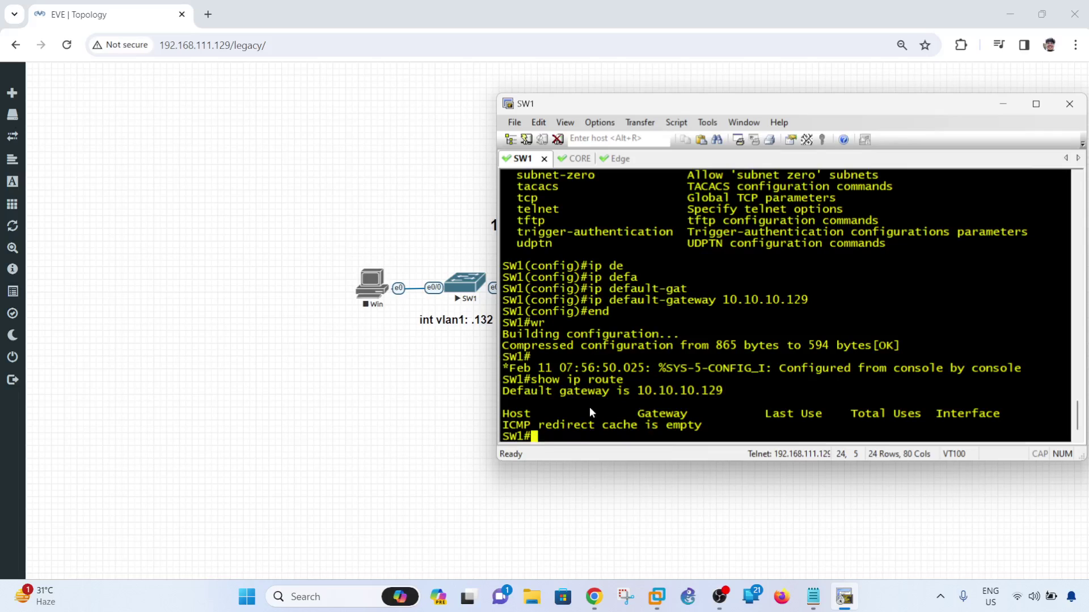
drag(722, 392, 637, 391)
key(ctrl+Tab)
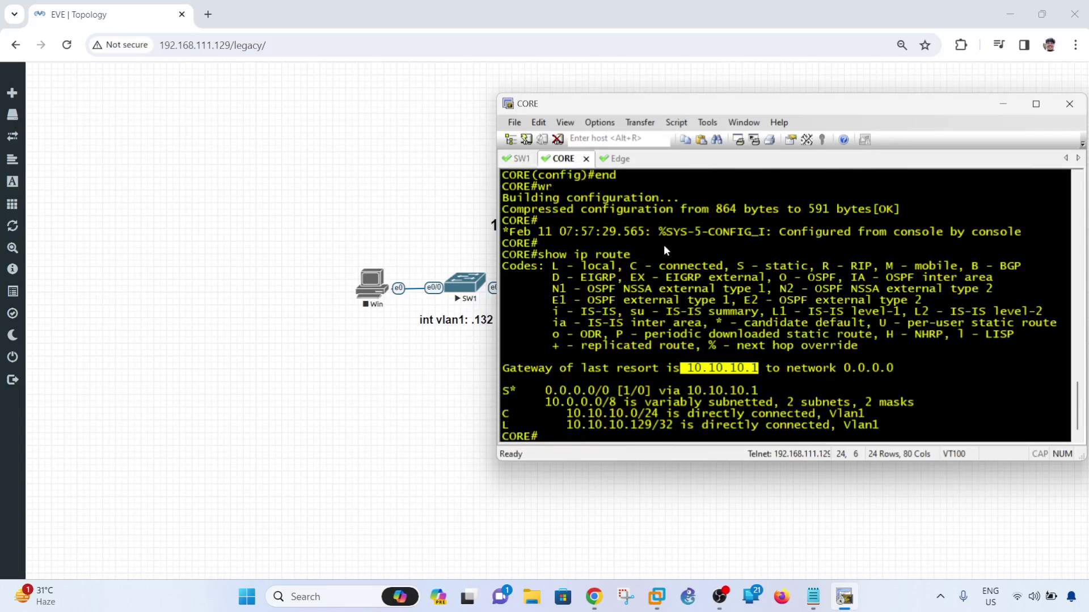
Bring the default-gateway Notepad notes in front of the EVE-NG topology
click(440, 227)
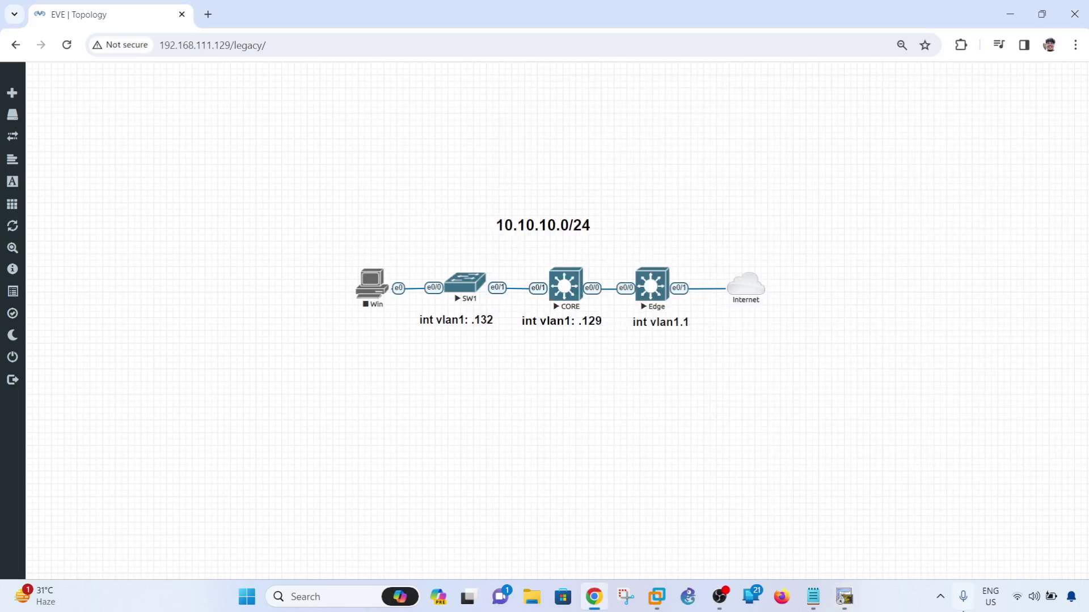
click(813, 597)
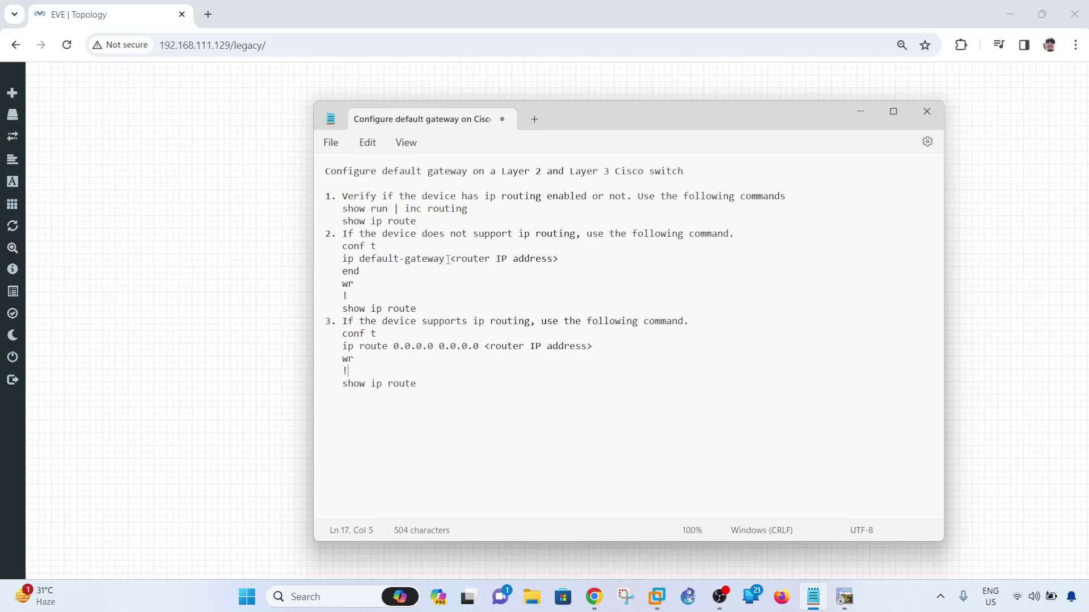
Highlight the ip default-gateway and ip route 0.0.0.0 0.0.0.0 lines, then return to the EVE topology
drag(448, 259, 342, 259)
click(468, 321)
drag(342, 347, 478, 351)
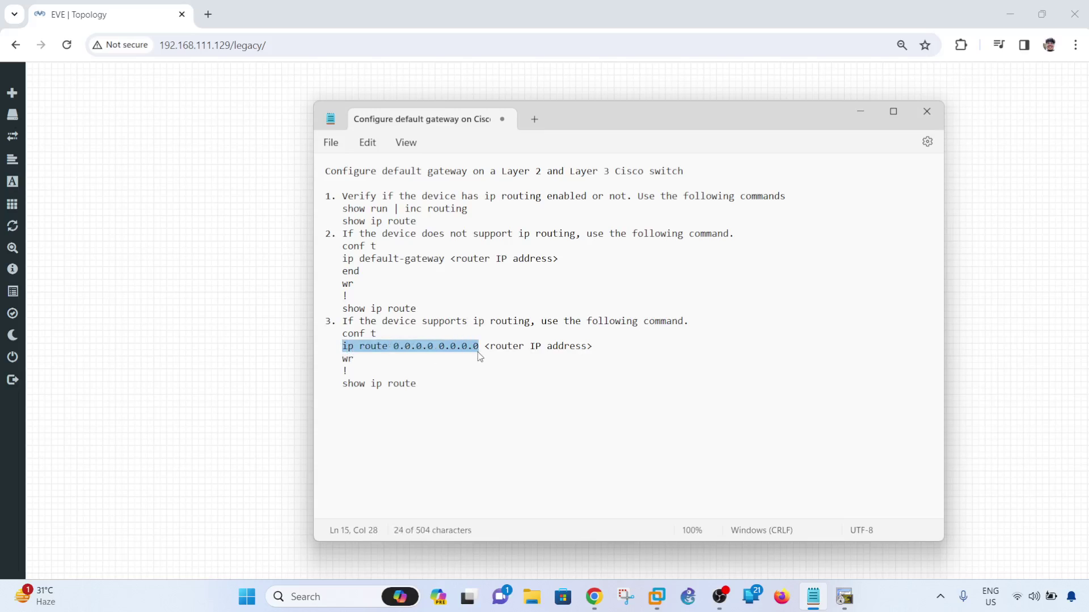
click(227, 304)
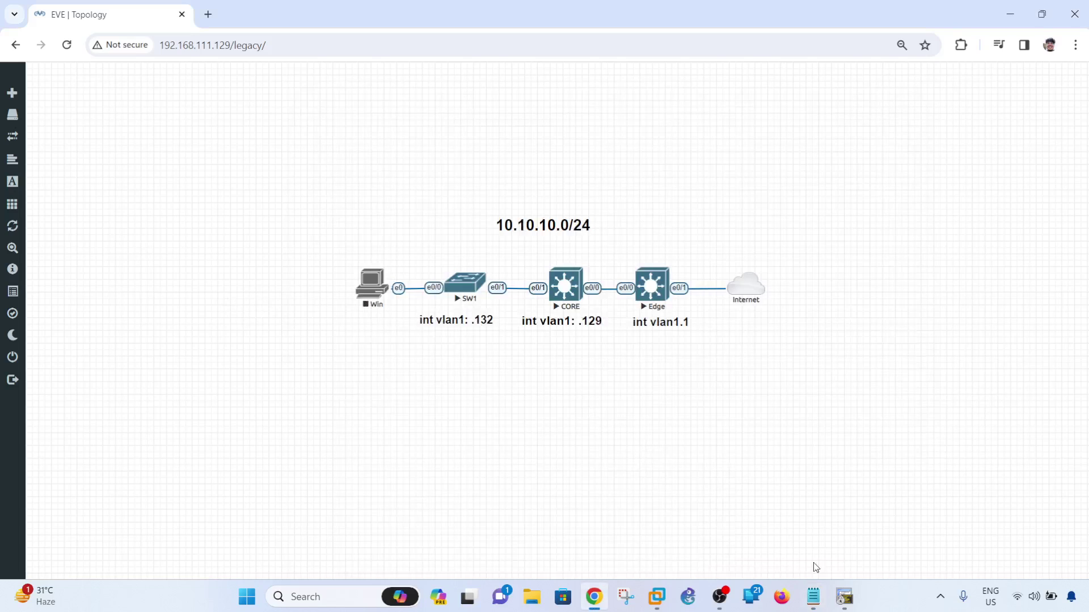